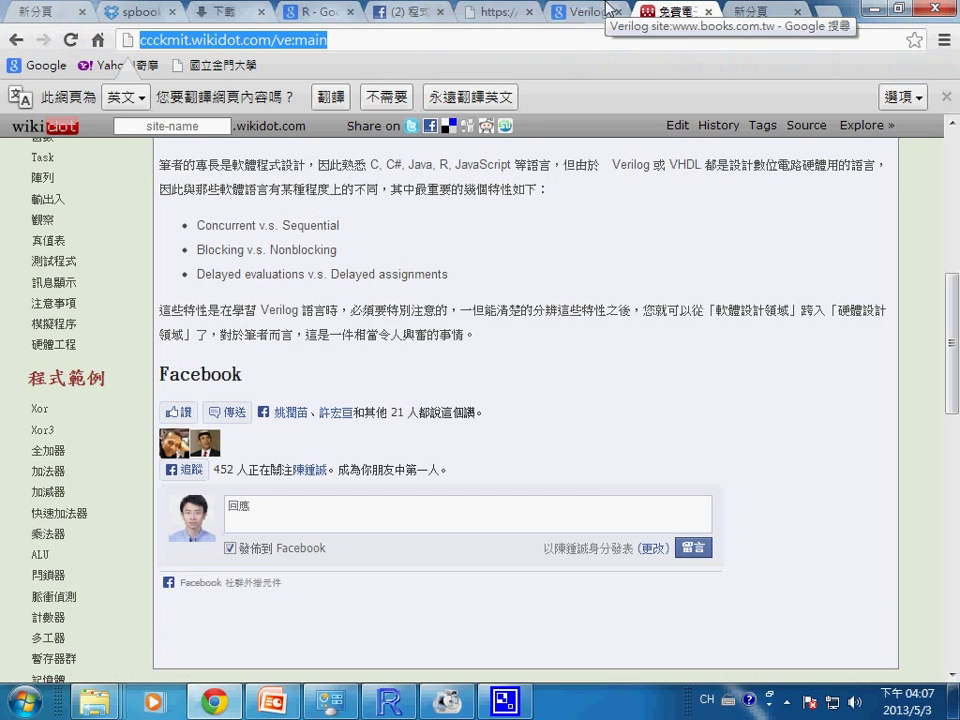
Open sp1.wikidot.com and go to its 下載 page.
type("1.wikidot.com")
key("Return")
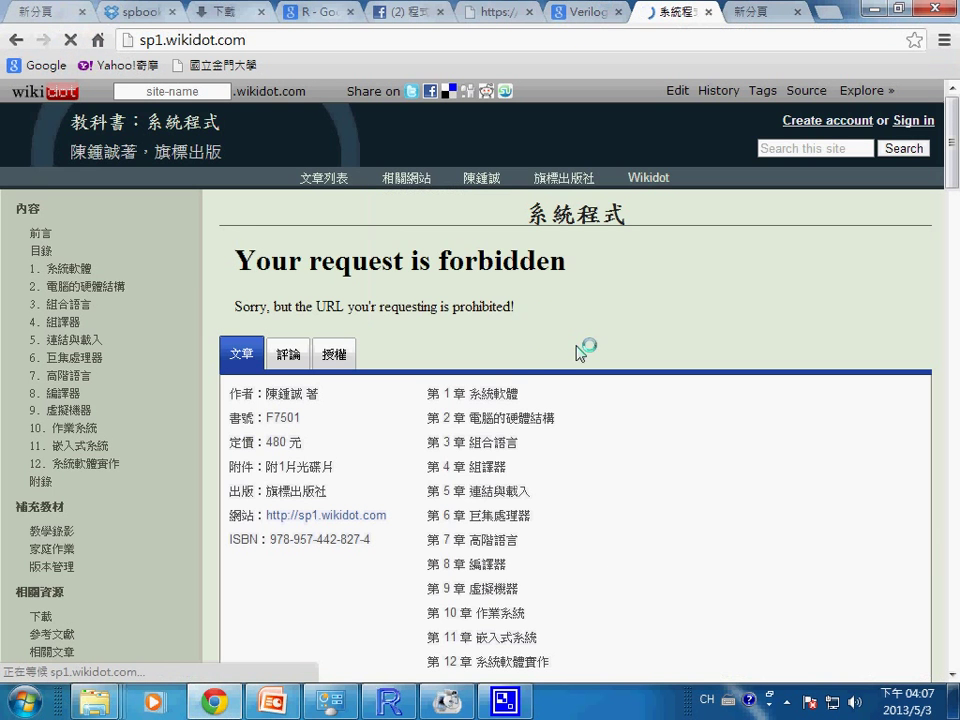
scroll(60, 400, "down", 1)
scroll(72, 461, "down", 1)
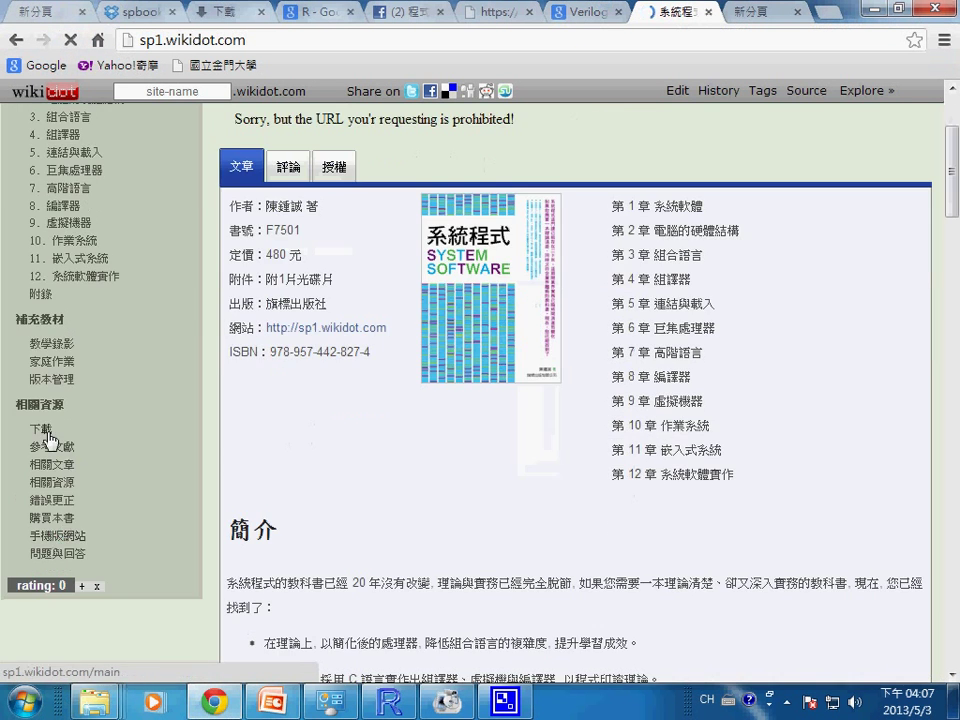
left_click(37, 427)
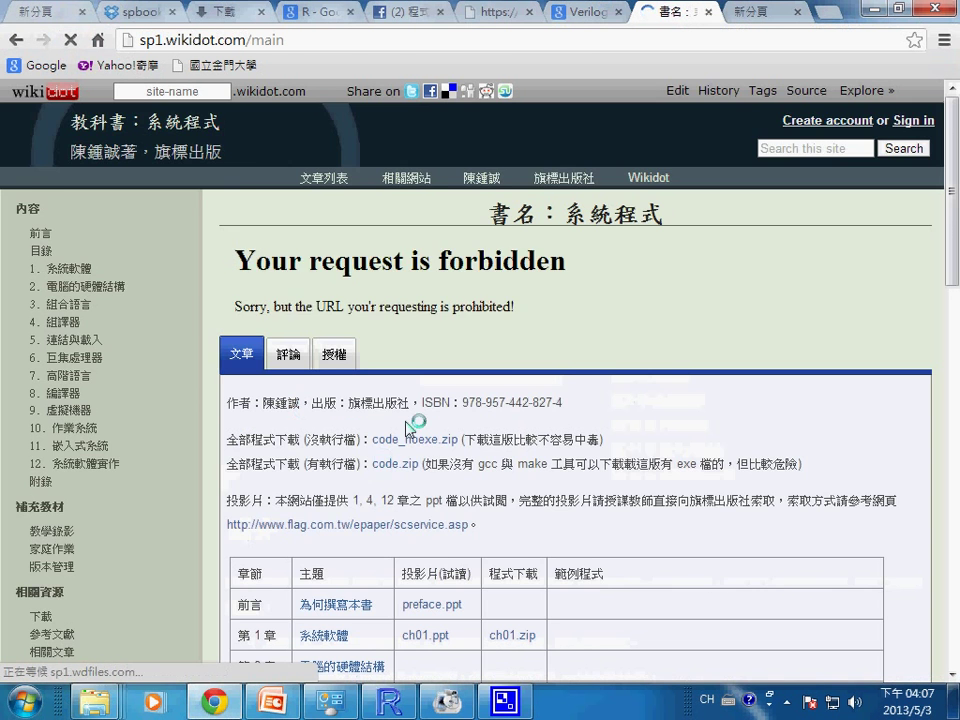
Download code_noexe.zip, the full program archive without executables, and show the downloaded file in its folder.
scroll(383, 458, "down", 1)
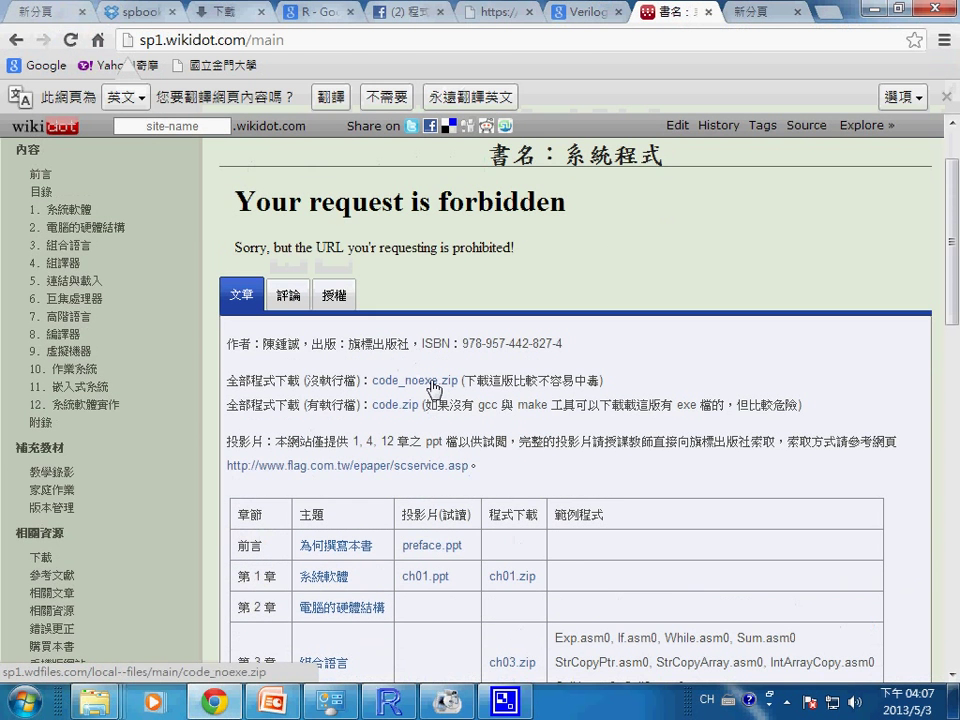
left_click(433, 388)
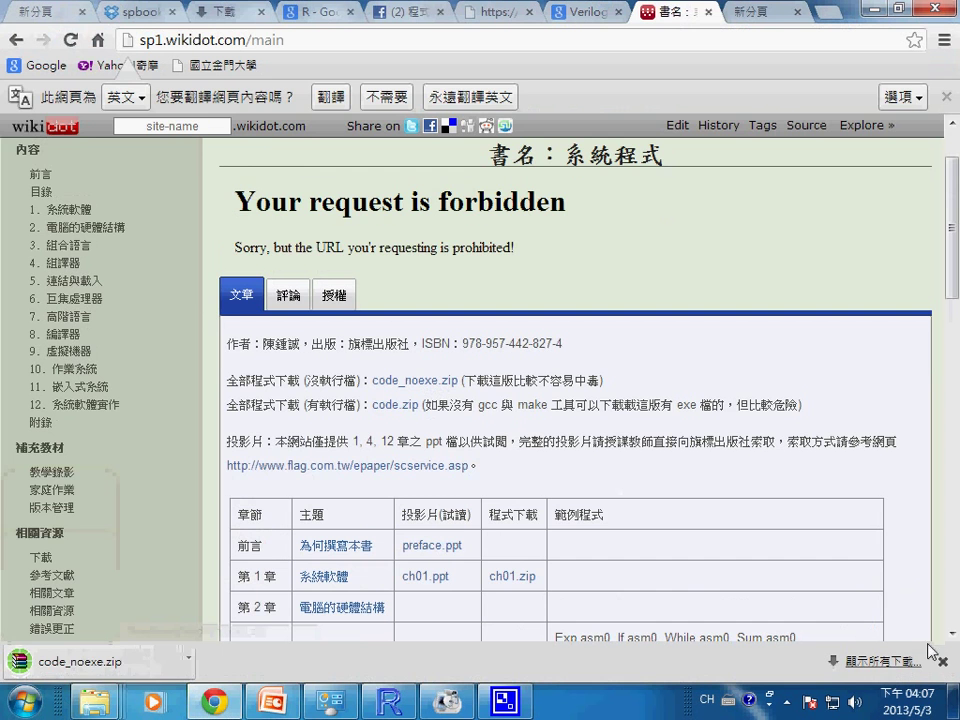
left_click(884, 661)
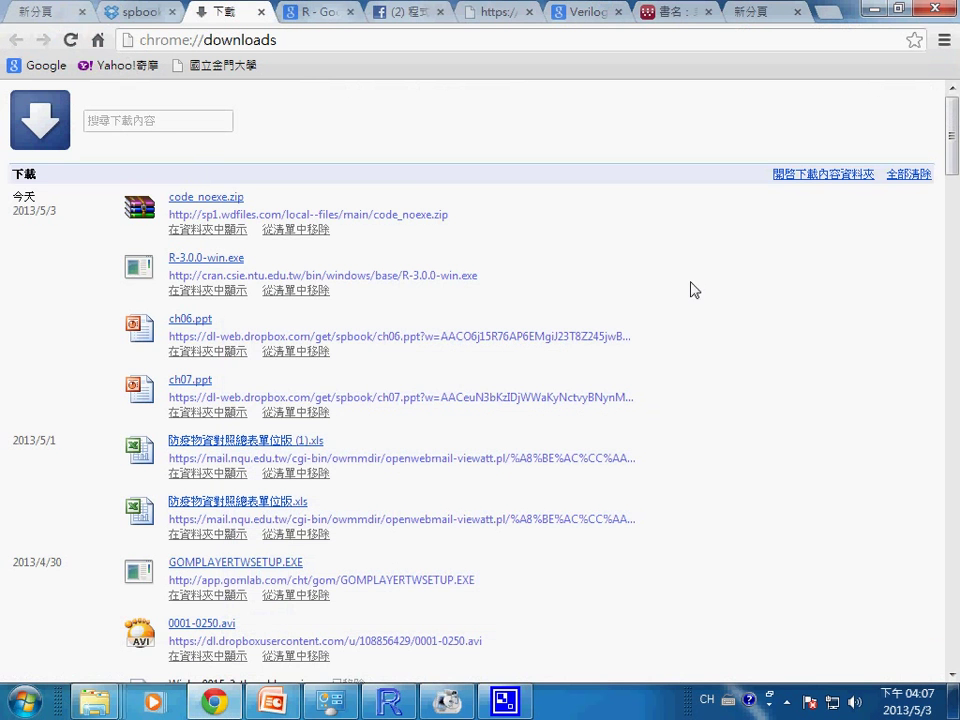
left_click(213, 231)
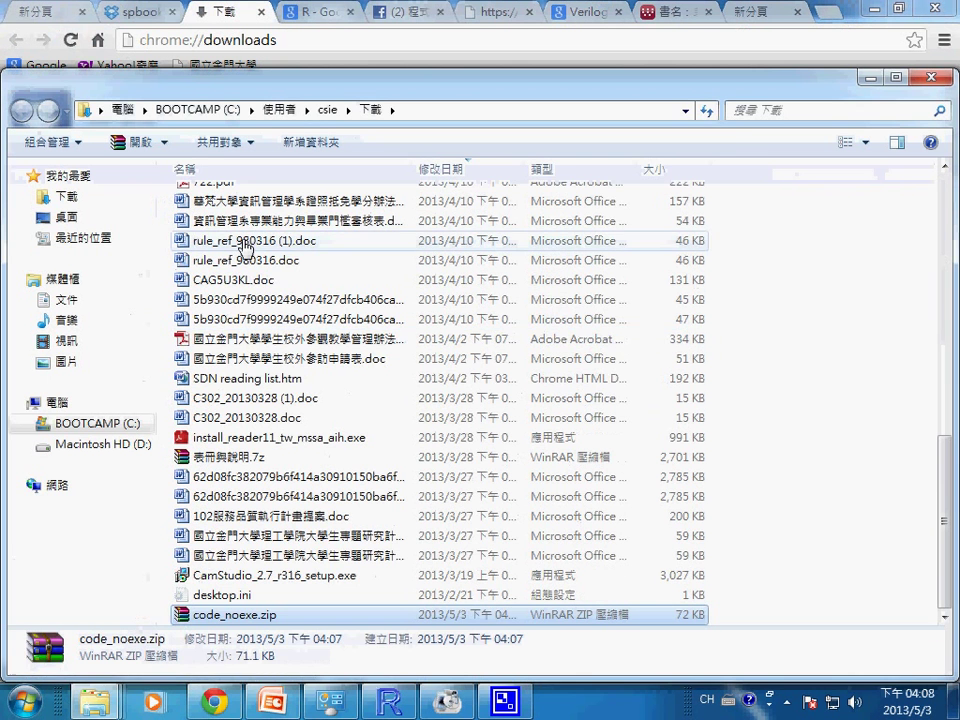
Move code_noexe.zip from the downloads folder to C:\ccc\sp.
right_click(262, 615)
left_click(328, 476)
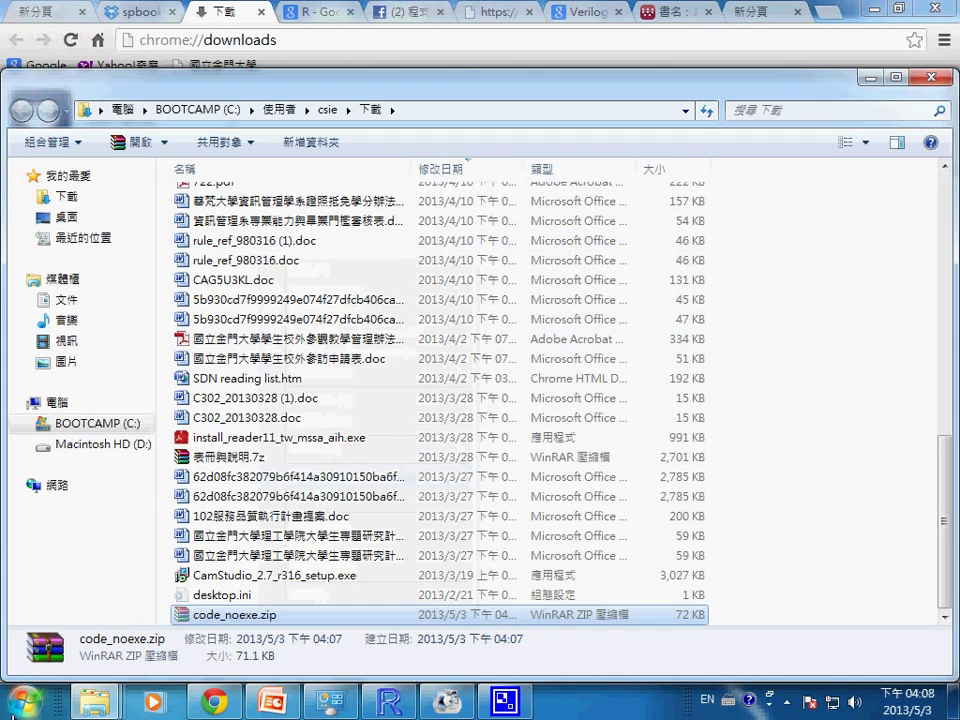
left_click(25, 700)
left_click(308, 424)
double_click(281, 186)
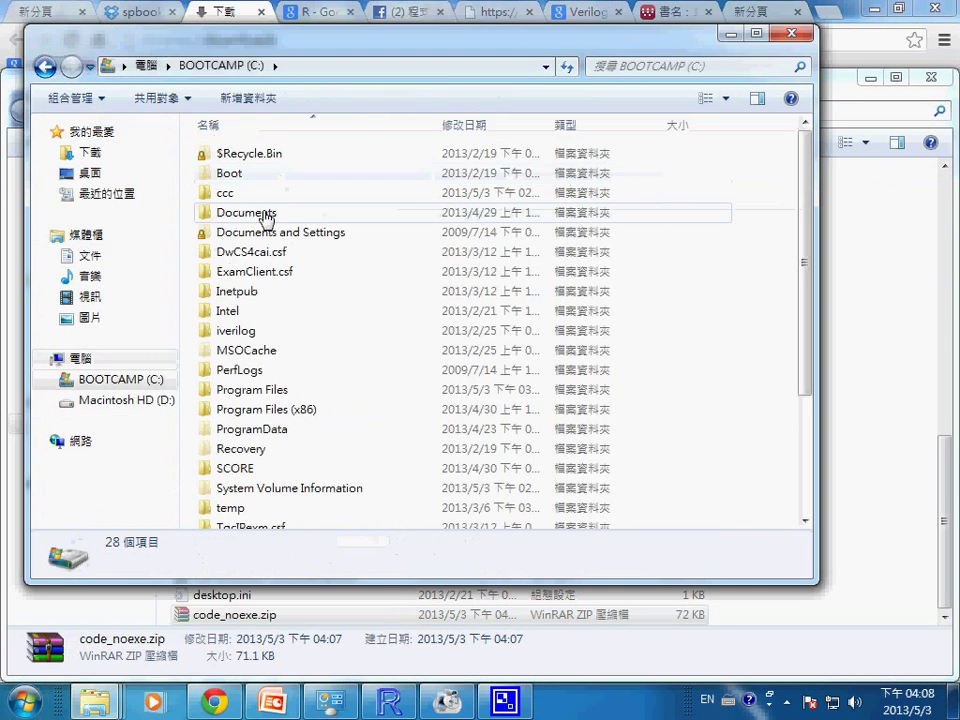
double_click(240, 193)
double_click(246, 213)
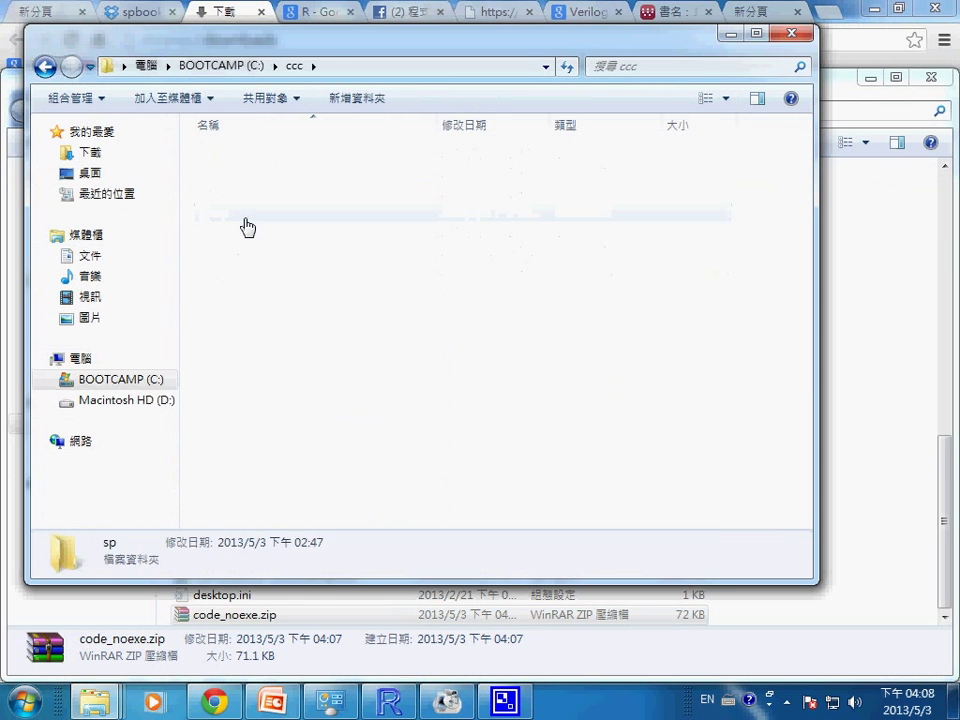
right_click(275, 260)
left_click(345, 388)
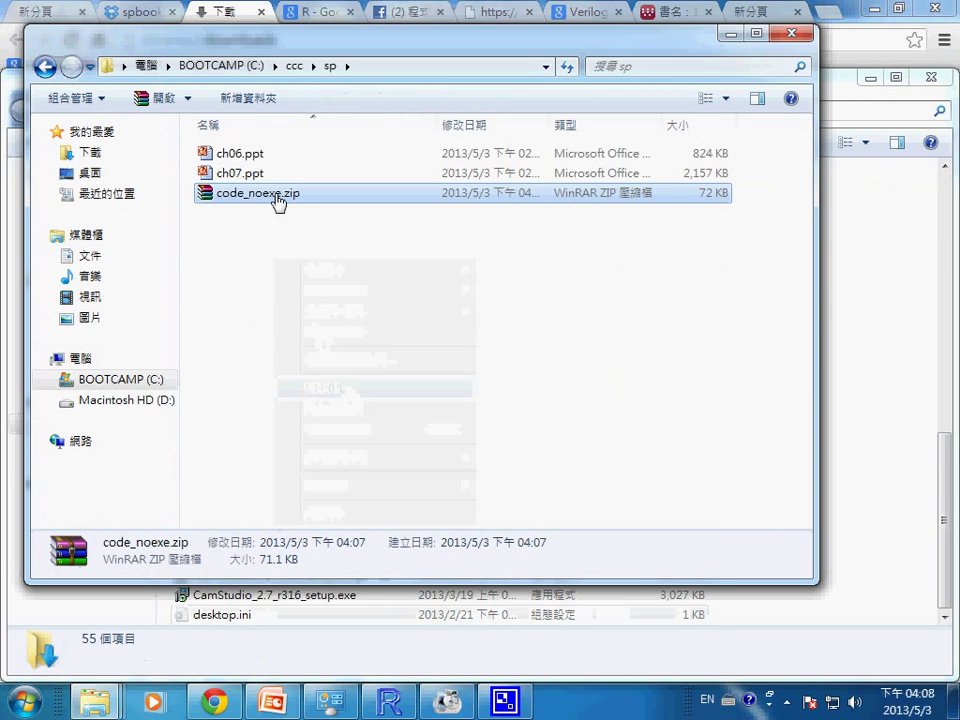
Extract code_noexe.zip into the current sp folder and open the extracted code\ch06 folder.
right_click(267, 200)
left_click(314, 250)
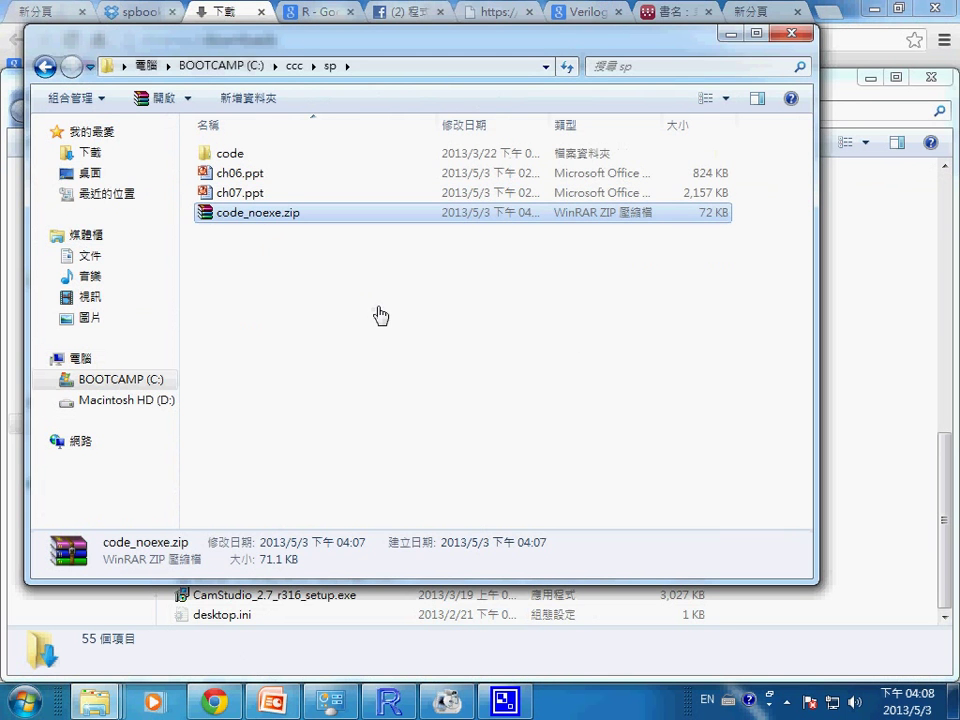
double_click(229, 159)
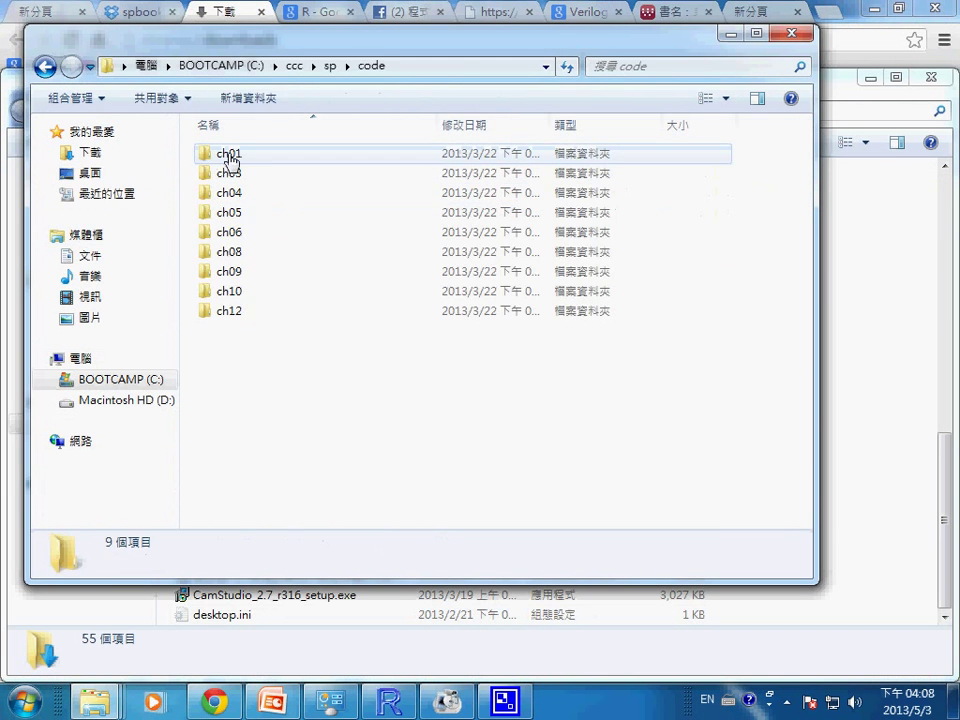
double_click(240, 236)
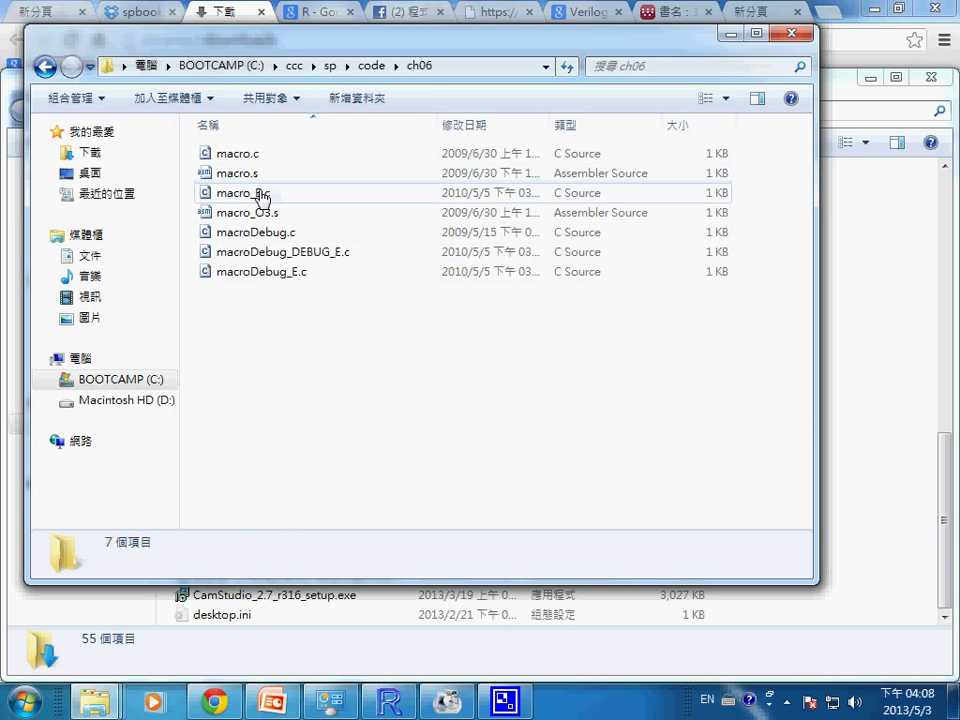
Delete macro.s, macro_O3.s, macroDebug.c, macroDebug_DEBUG_E.c and macroDebug_E.c from the ch06 folder.
left_click(258, 158)
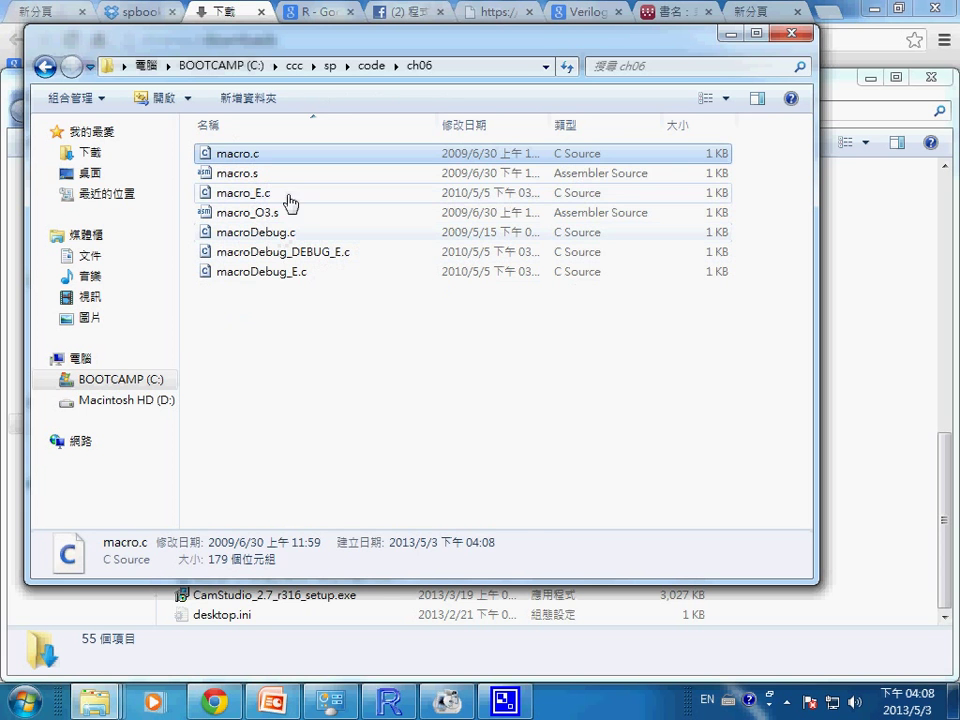
left_click(252, 175)
left_click(258, 213, "ctrl")
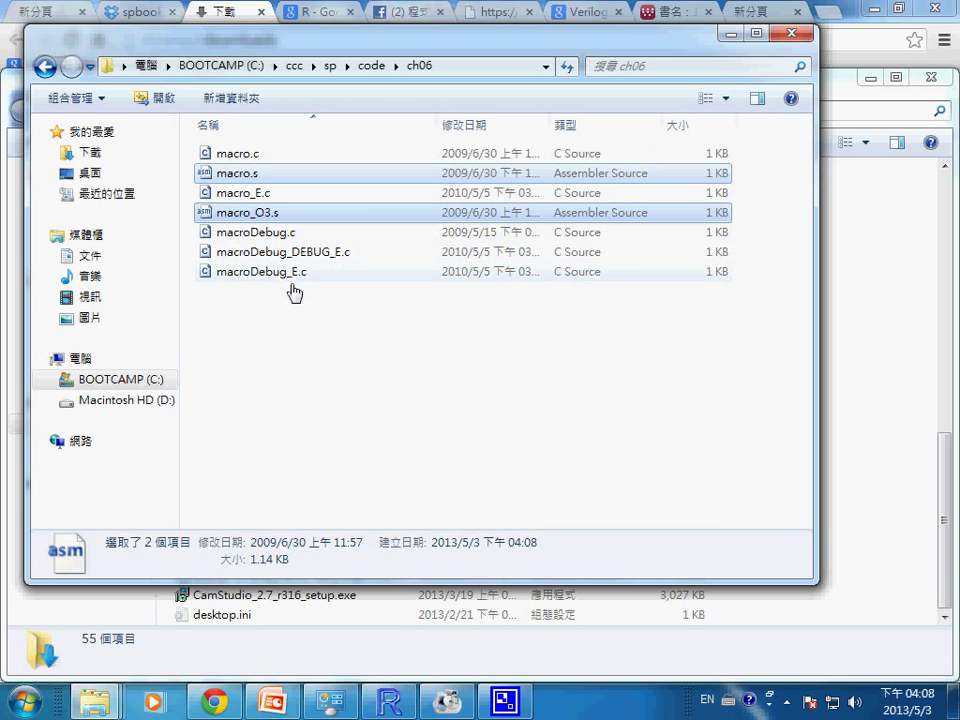
left_click(291, 276, "ctrl")
left_click(292, 254, "ctrl")
left_click(292, 234, "ctrl")
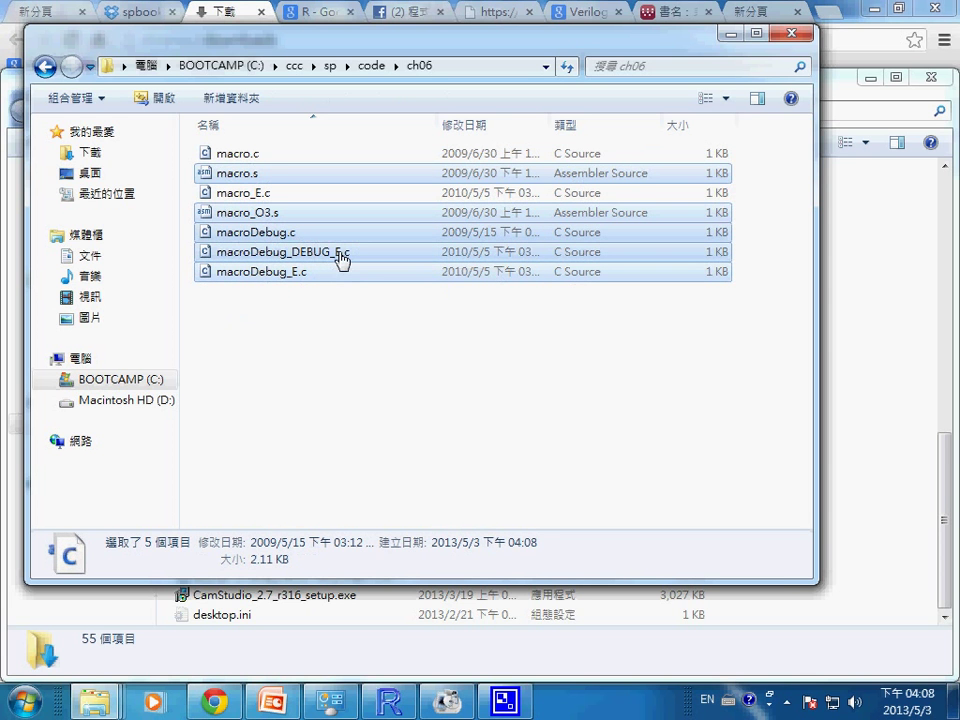
key("Delete")
key("Return")
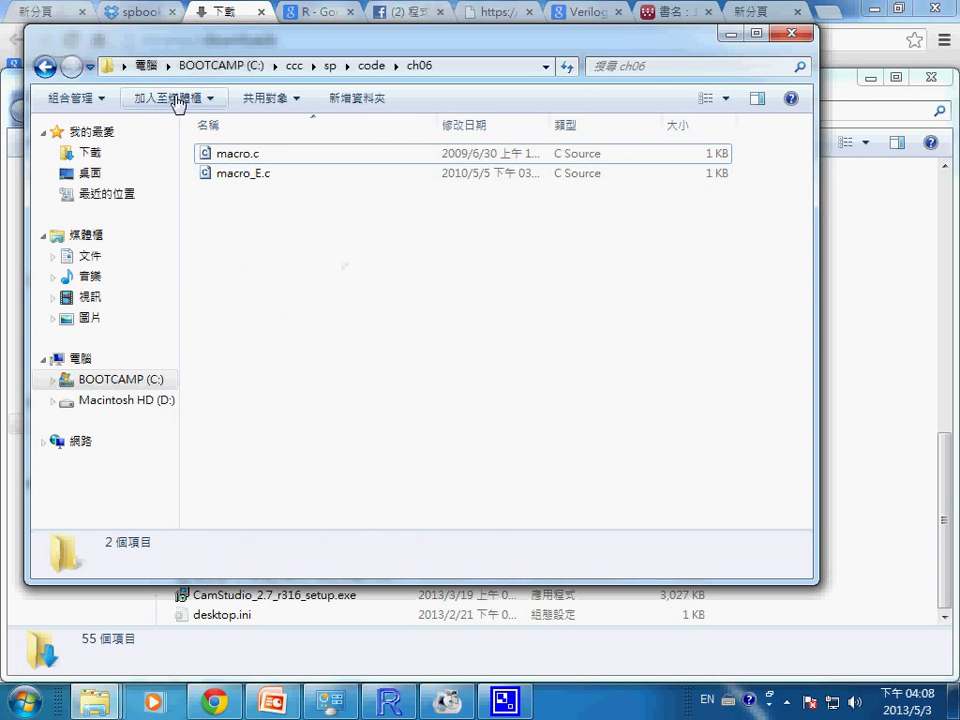
Delete macro_E.c from the ch06 folder.
left_click(266, 178)
key("Delete")
left_click(577, 437)
Open macro.c in Notepad and move its window aside so that the ch06 file list can be reached.
right_click(271, 170)
right_click(234, 153)
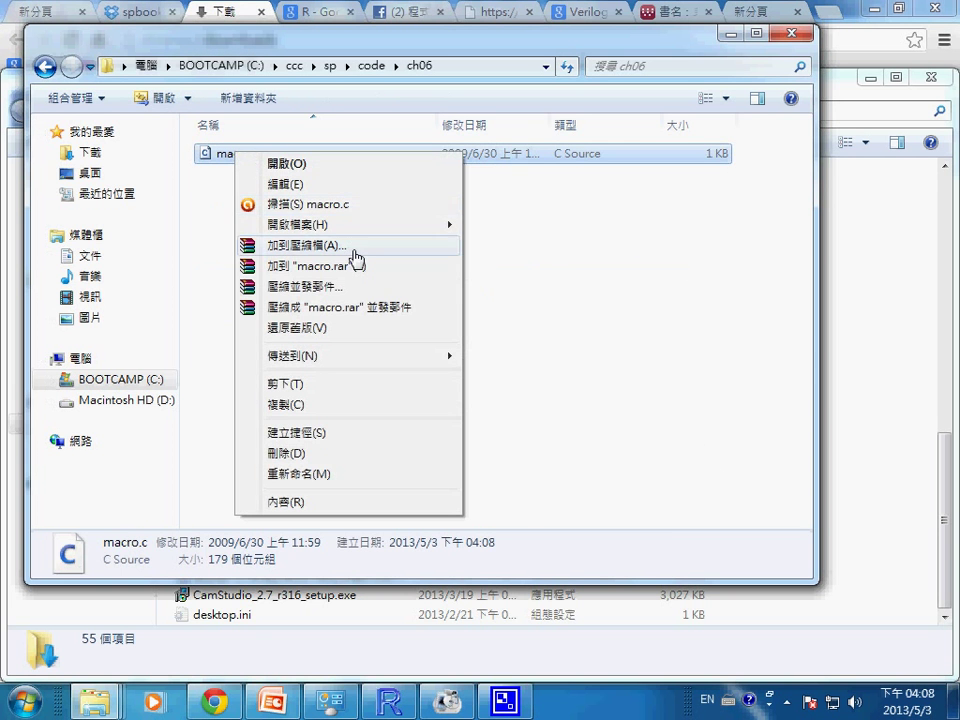
mouse_move(355, 230)
left_click(495, 268)
left_click_drag(938, 130, 565, 190)
left_click_drag(340, 55, 700, 51)
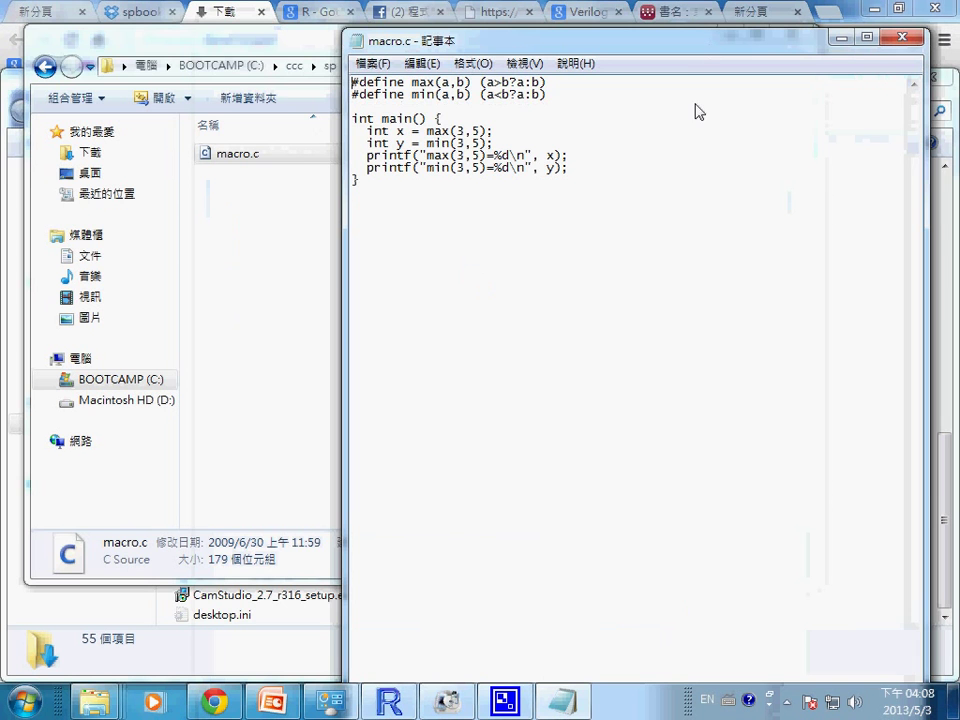
Undo the deletion of macro_E.c in the ch06 folder.
left_click(284, 287)
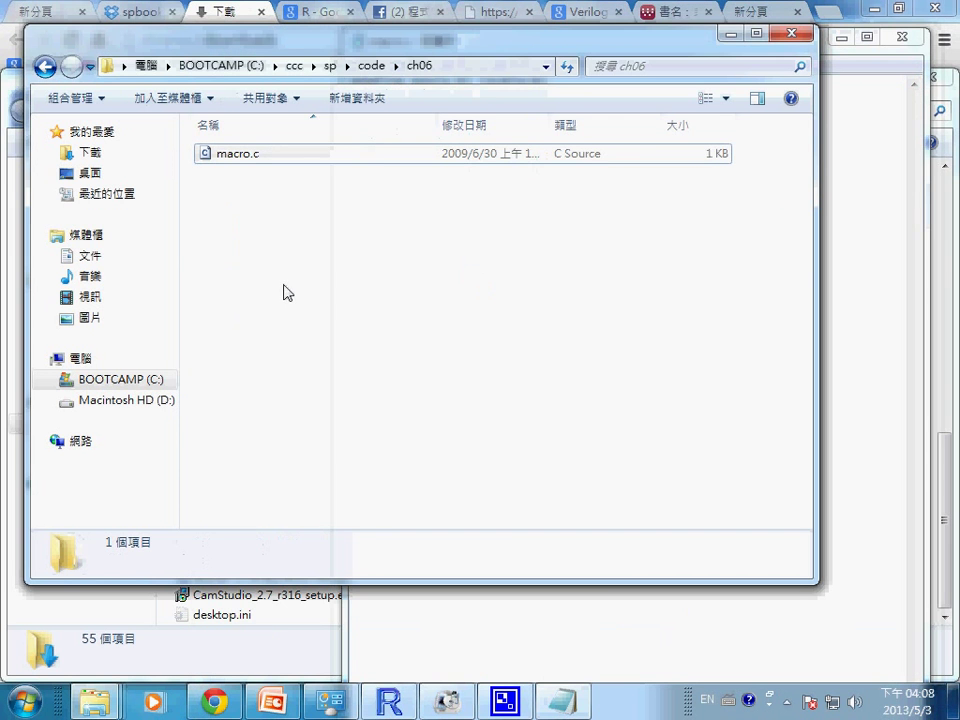
right_click(286, 255)
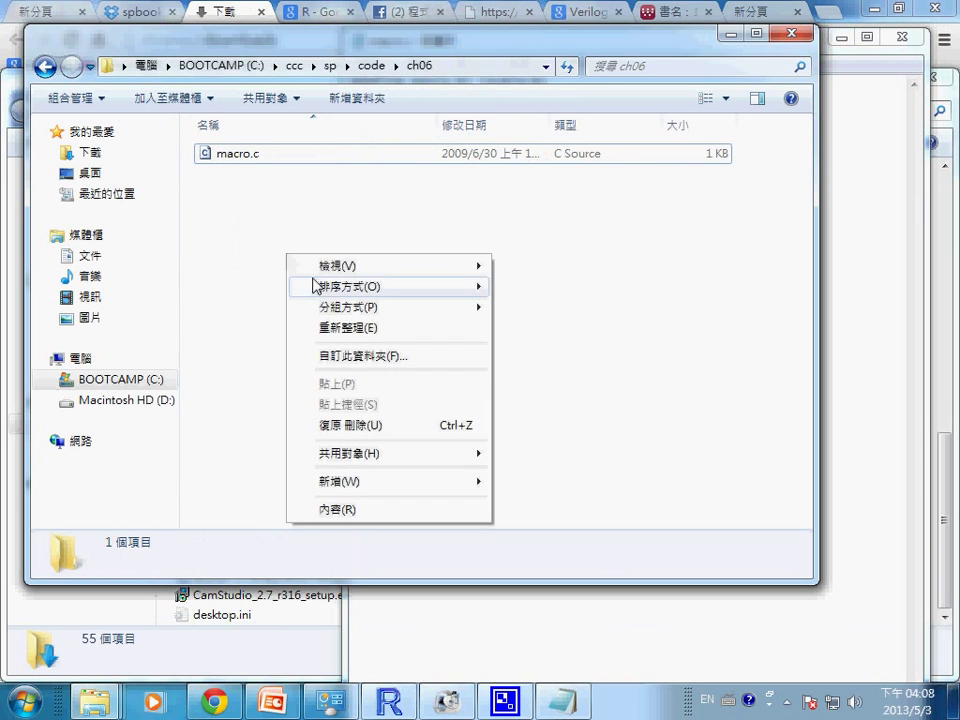
left_click(410, 433)
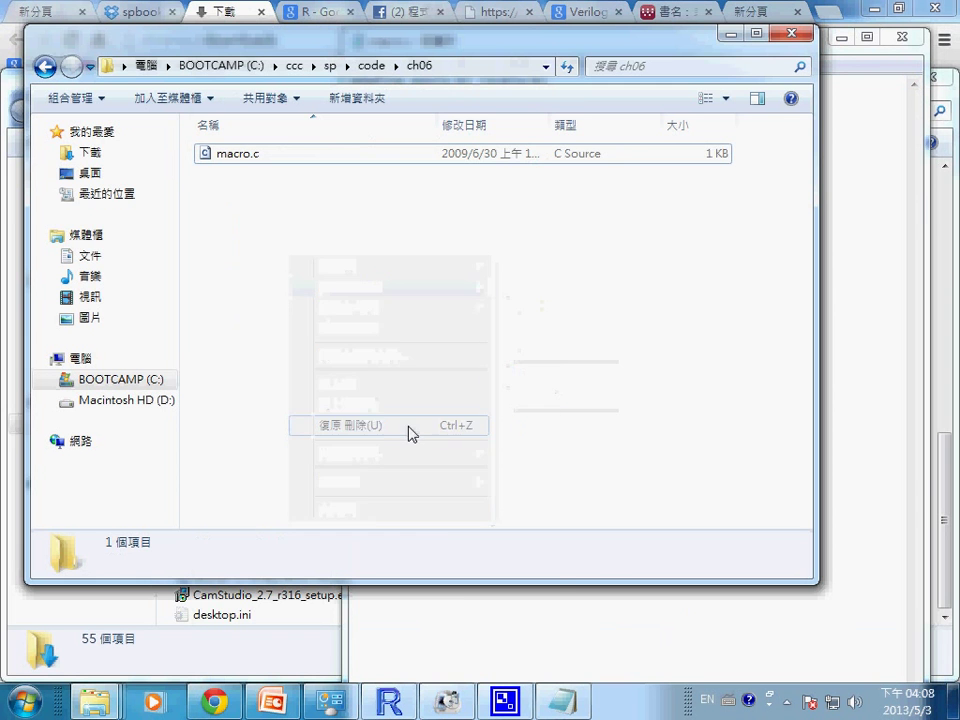
right_click(361, 333)
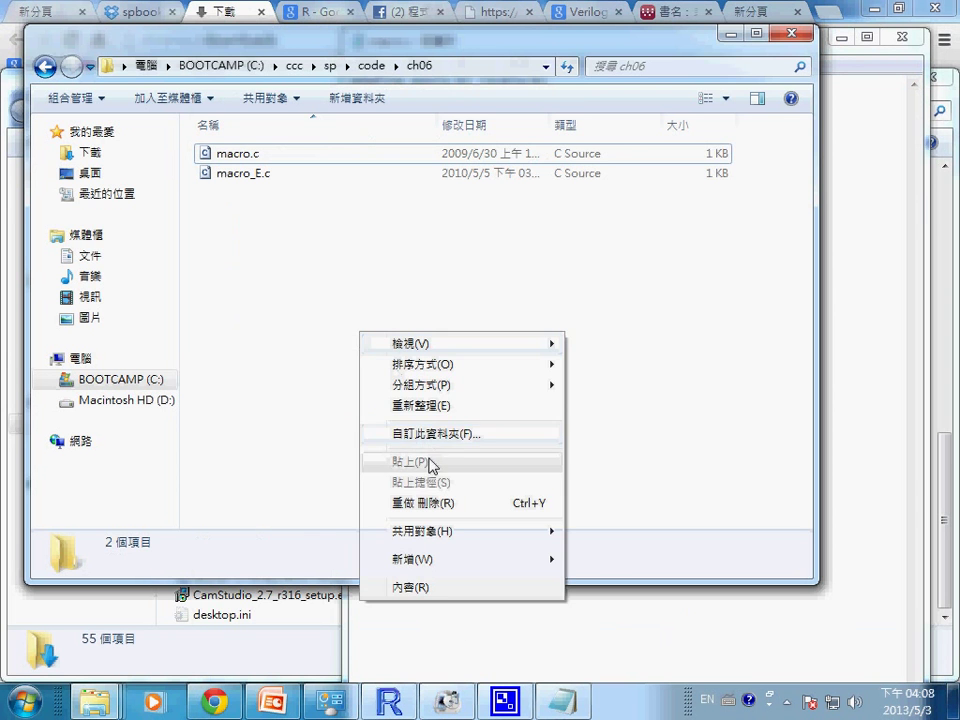
left_click(446, 505)
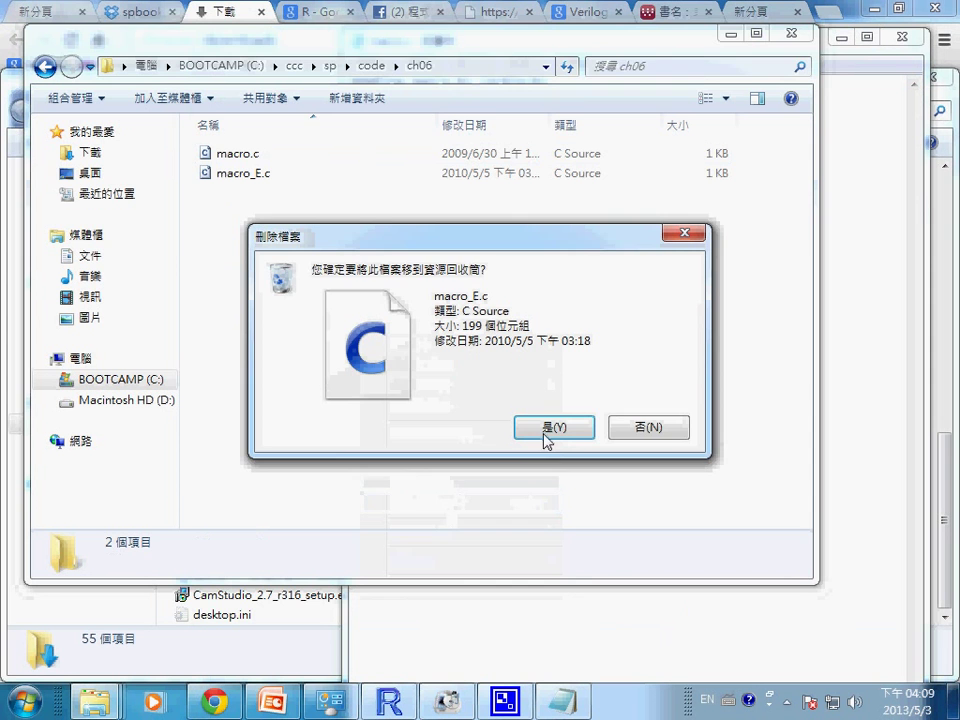
left_click(629, 434)
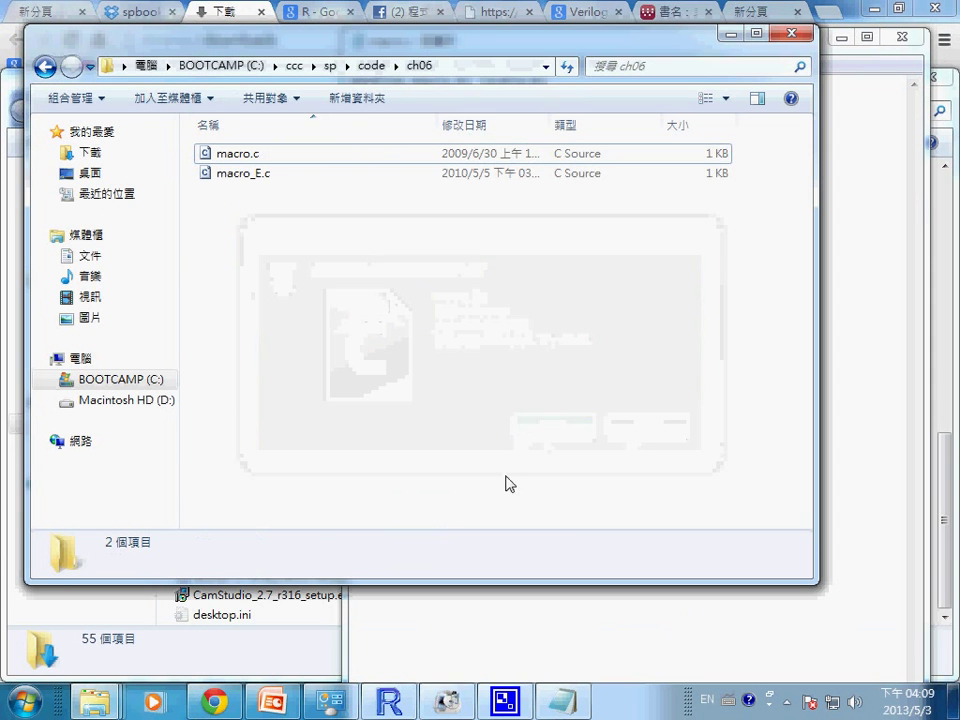
Extract code_noexe.zip again into the sp folder, replacing all existing files, and reopen code\ch06.
left_click(46, 67)
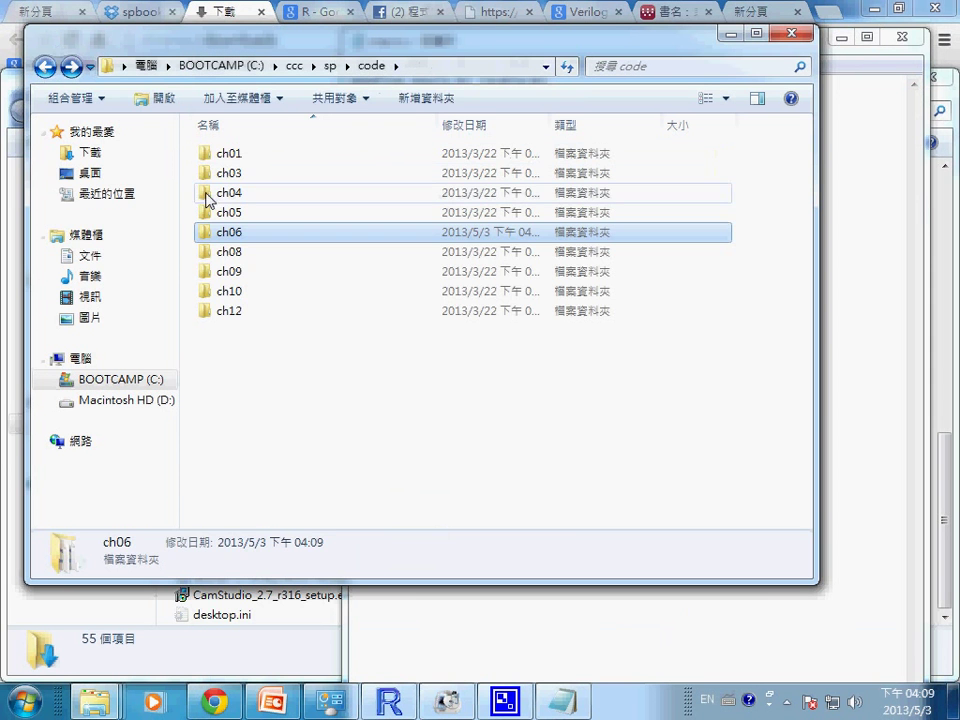
key("BackSpace")
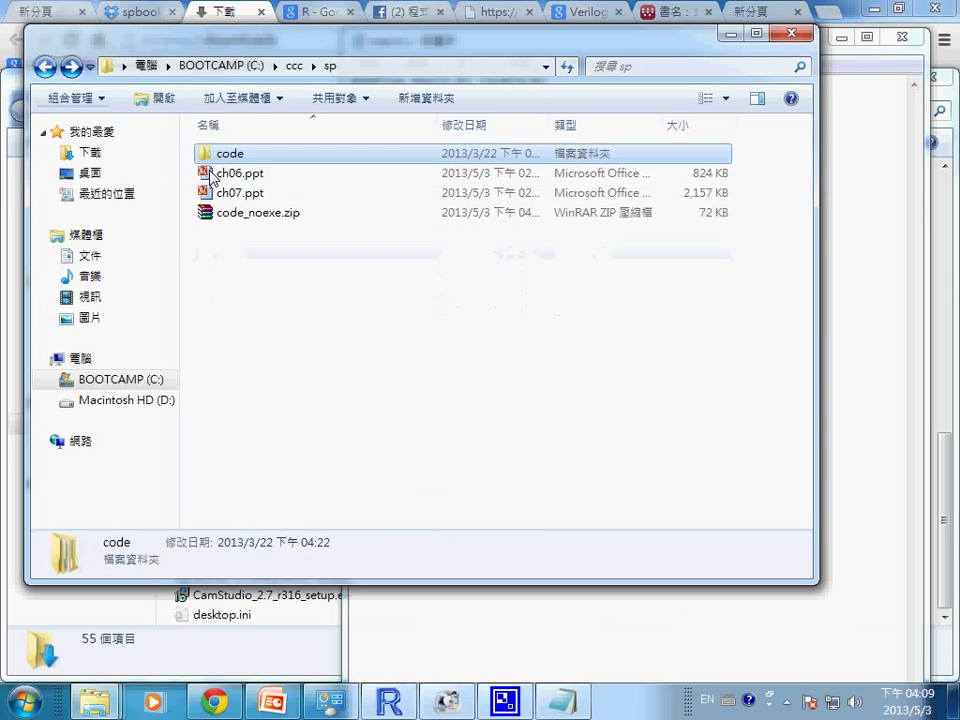
right_click(223, 213)
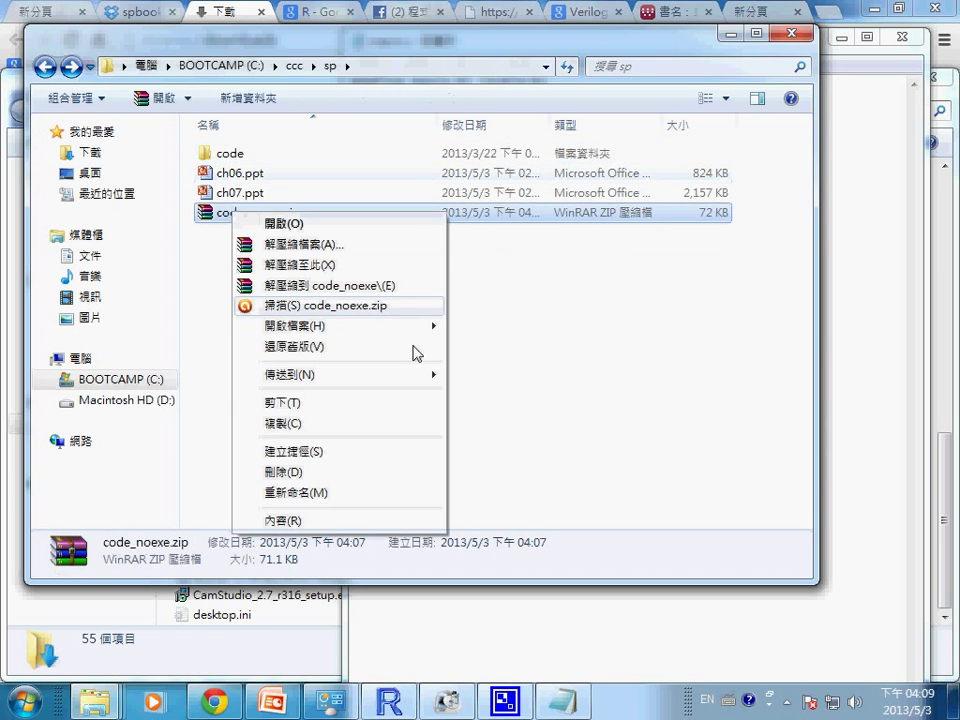
left_click(383, 266)
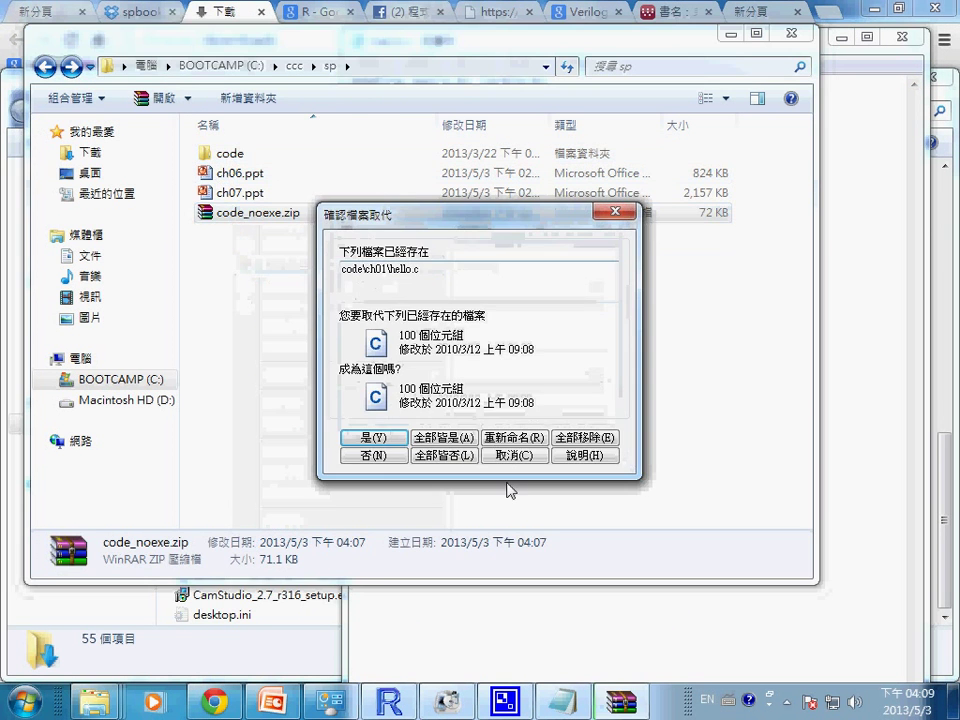
left_click(442, 437)
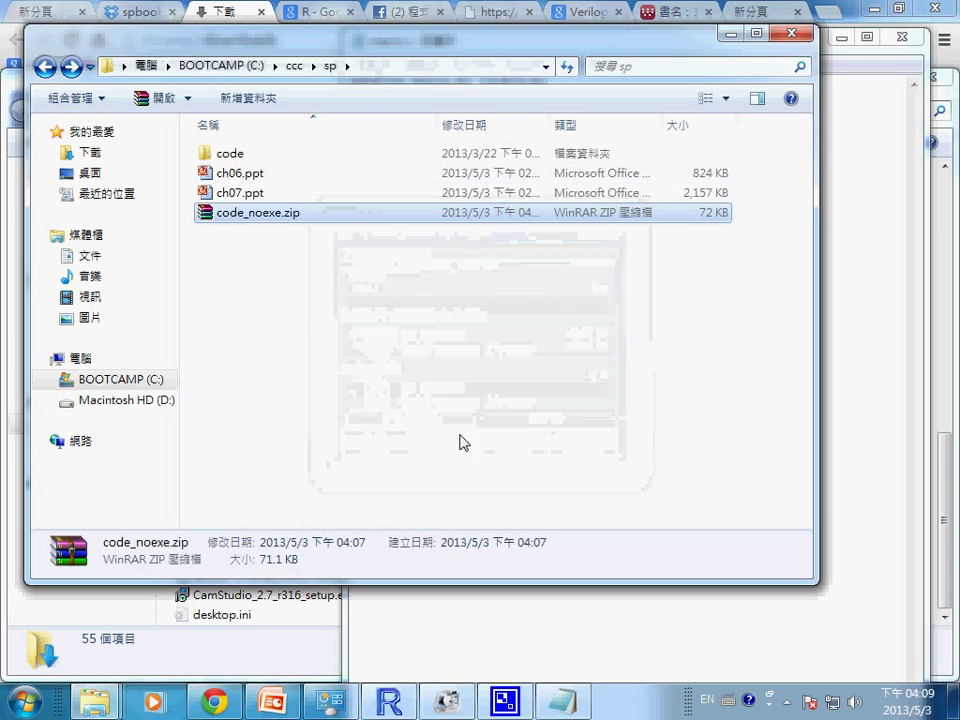
double_click(237, 160)
double_click(245, 235)
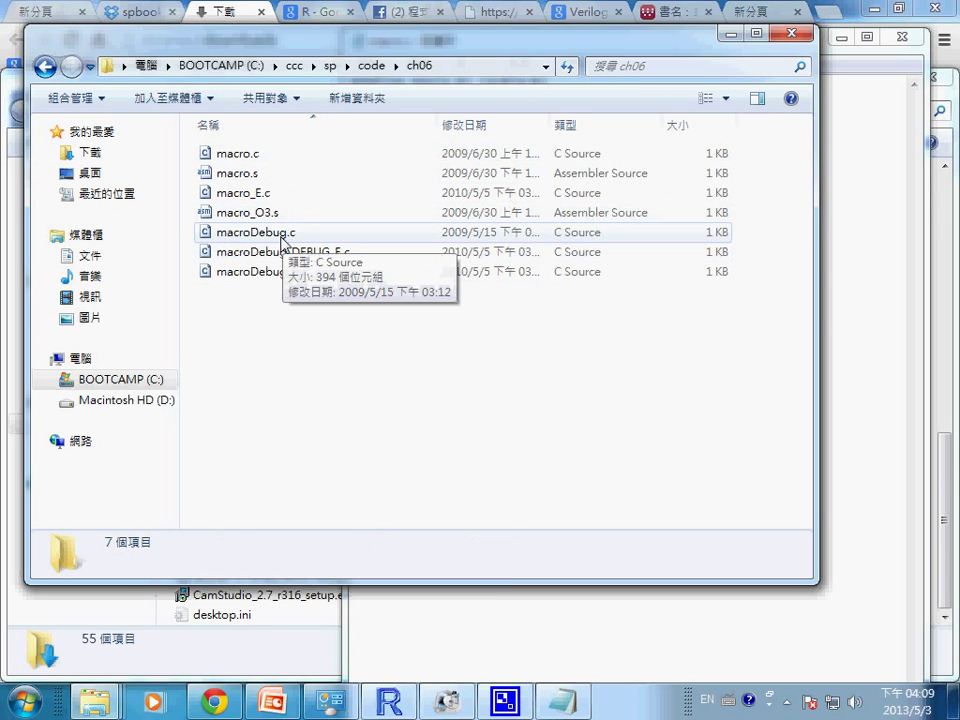
right_click(283, 242)
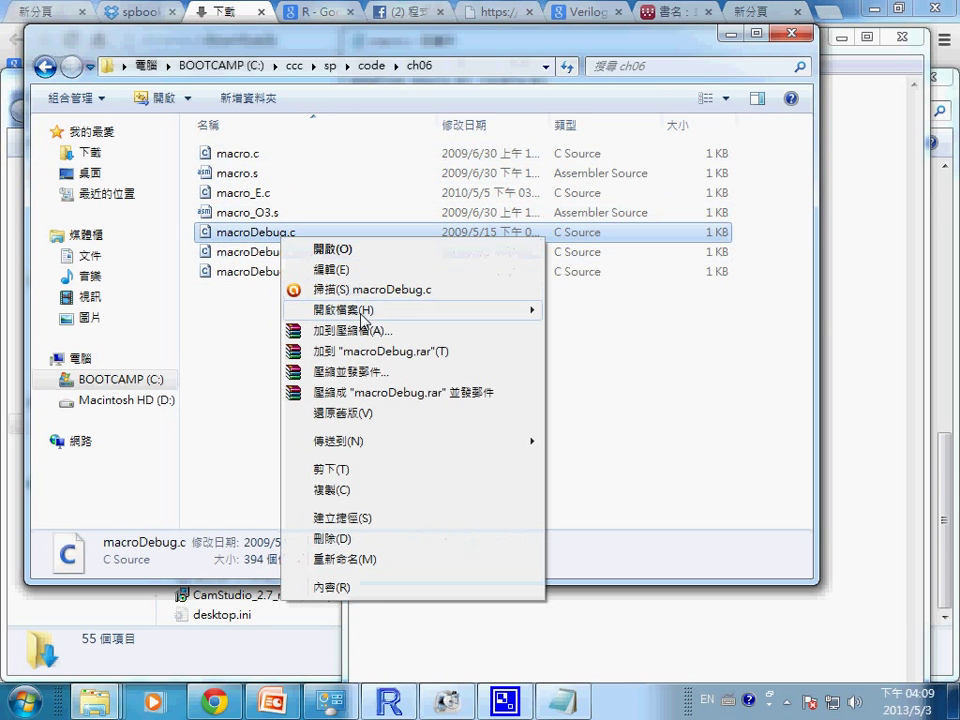
left_click(231, 320)
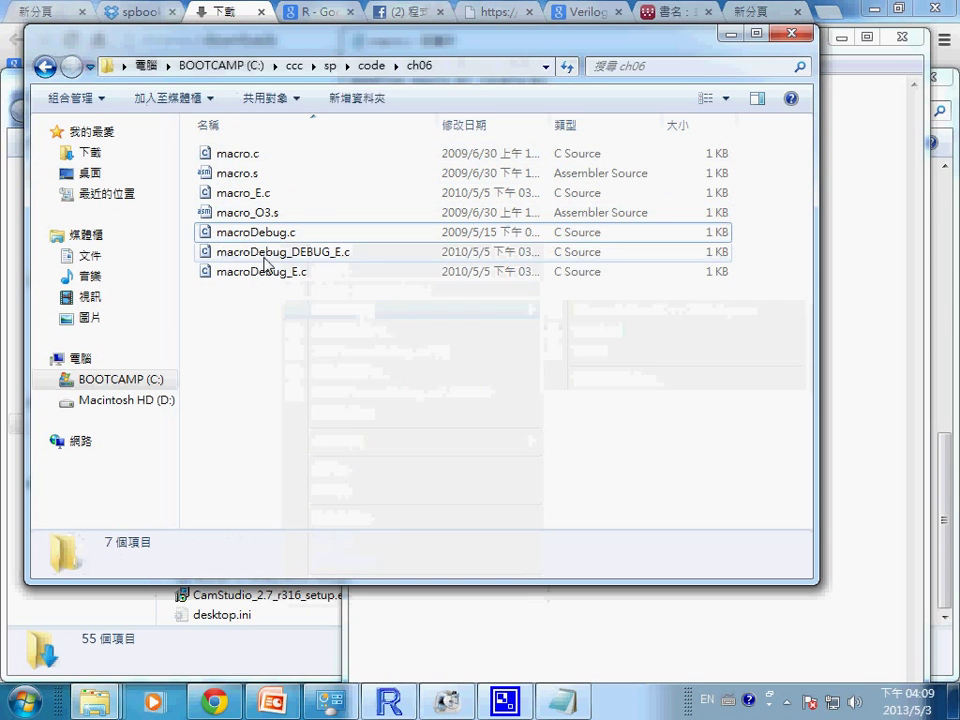
left_click(275, 252)
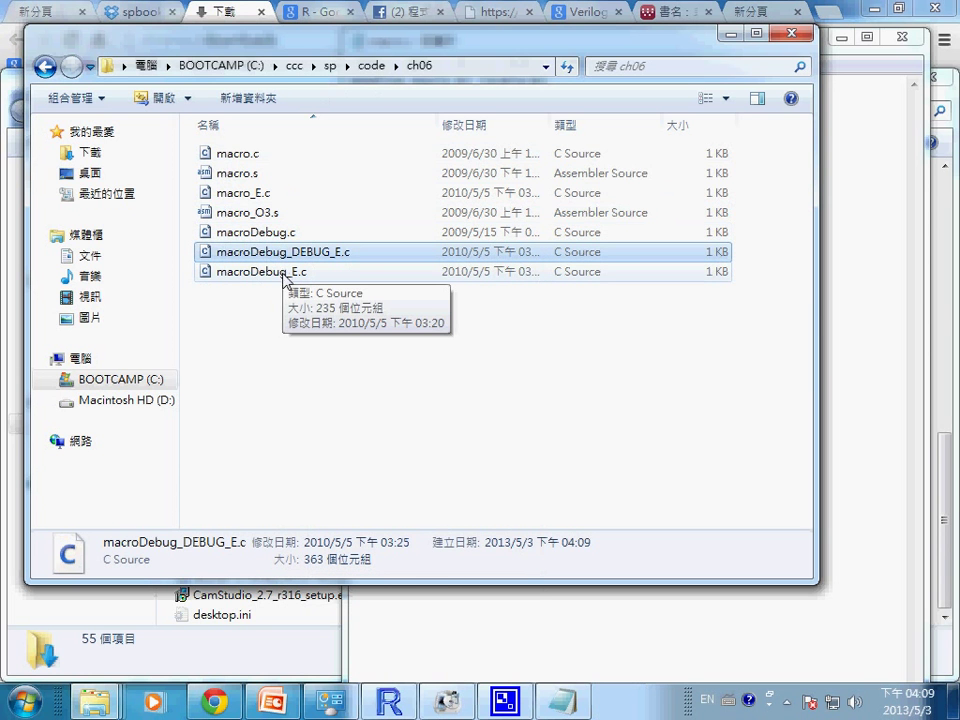
Delete macro.s, macro_E.c, macro_O3.s, macroDebug_DEBUG_E.c and macroDebug_E.c from the ch06 folder.
left_click(283, 274, "shift")
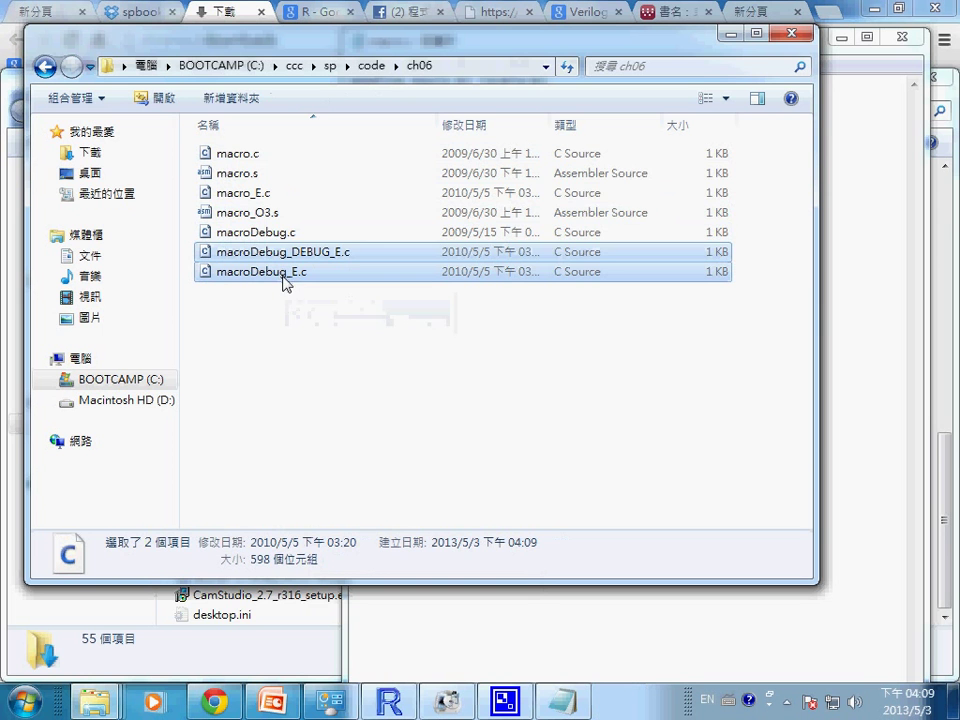
left_click(262, 214, "ctrl")
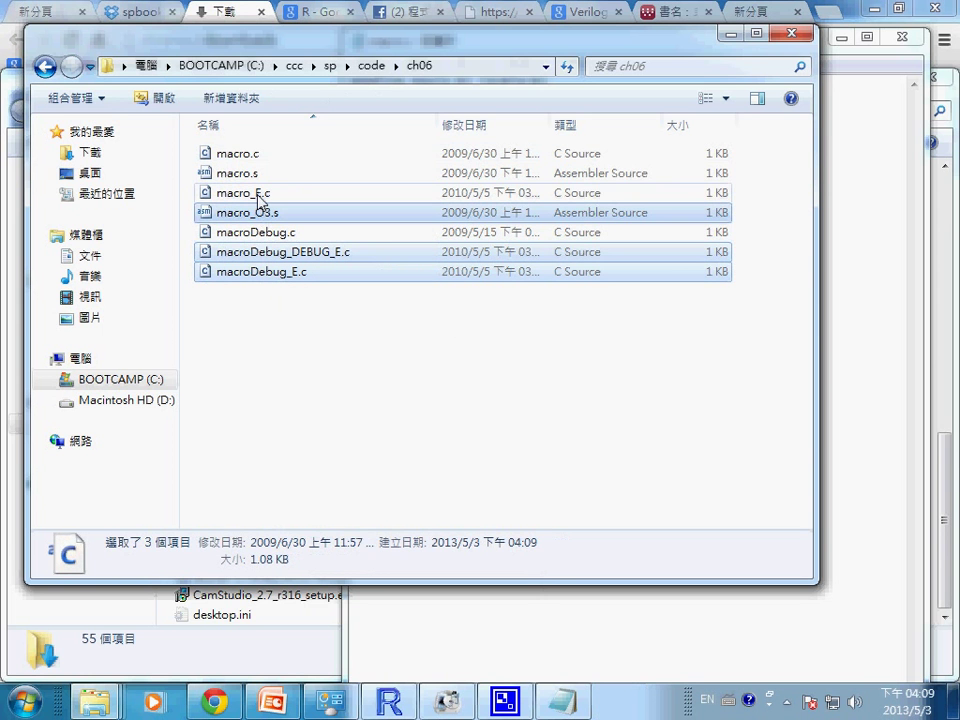
left_click(255, 196, "ctrl")
left_click(232, 176, "ctrl")
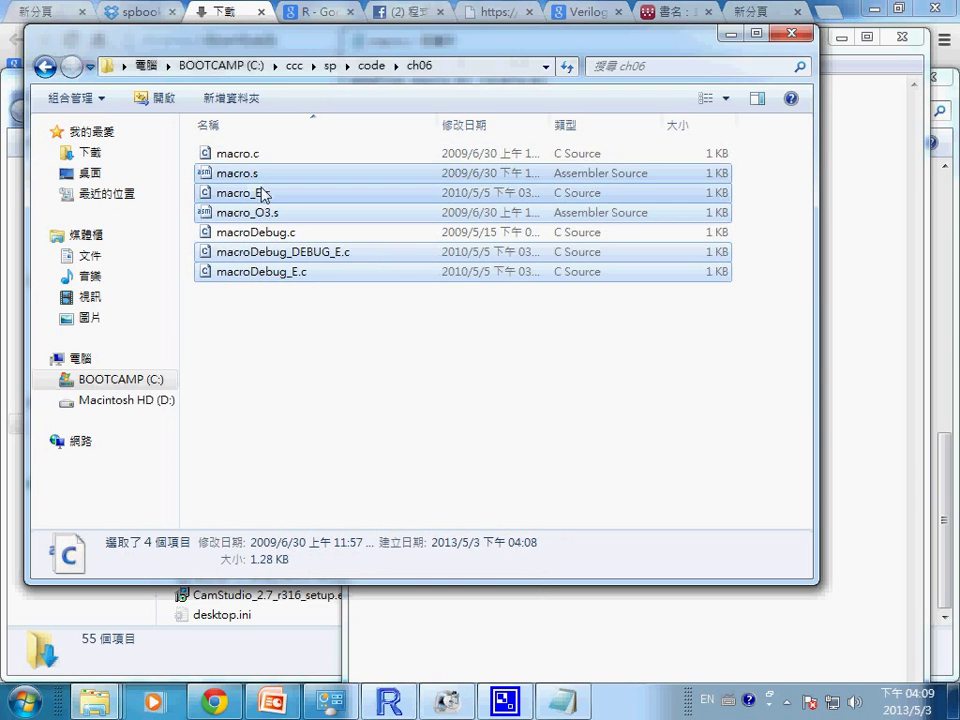
key("Delete")
key("Return")
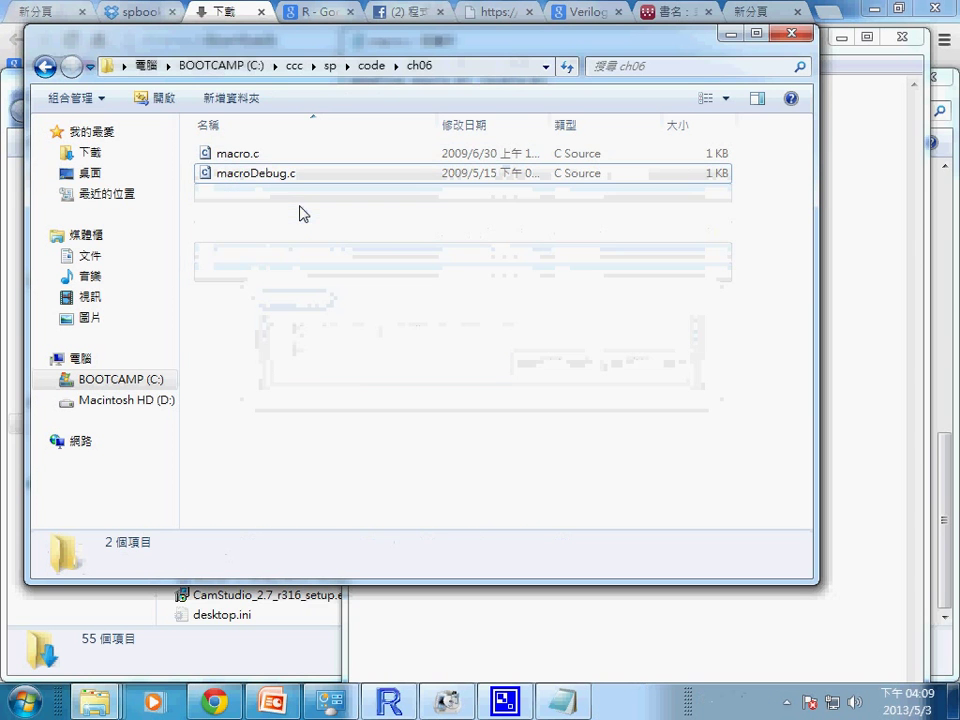
Close the open Notepad window, reopen macro.c from ch06 in Notepad and select its two #define lines.
right_click(250, 154)
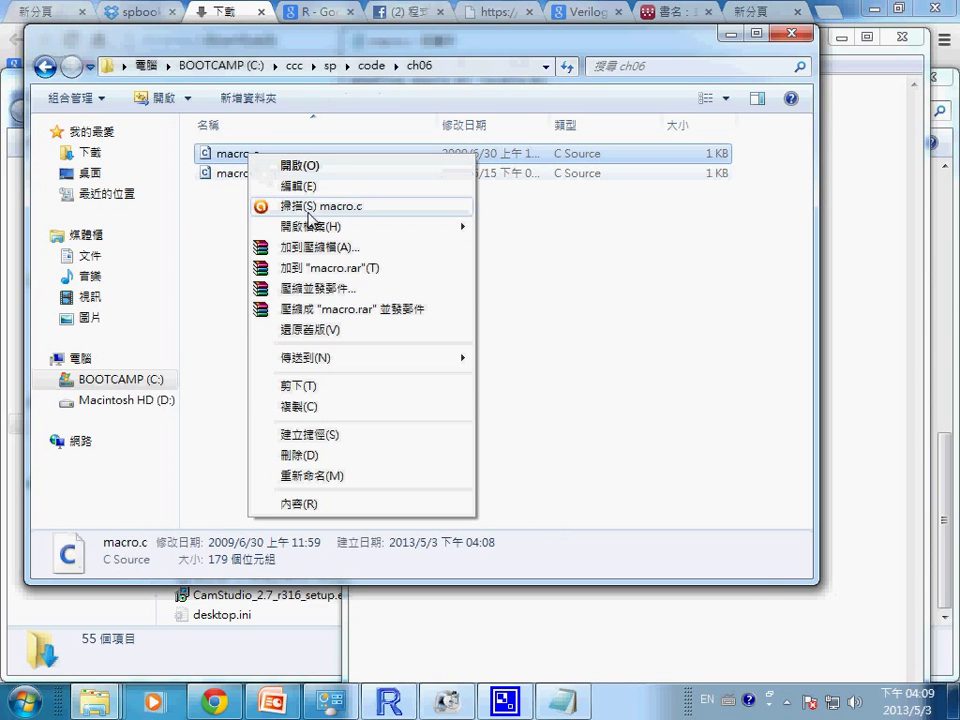
mouse_move(313, 226)
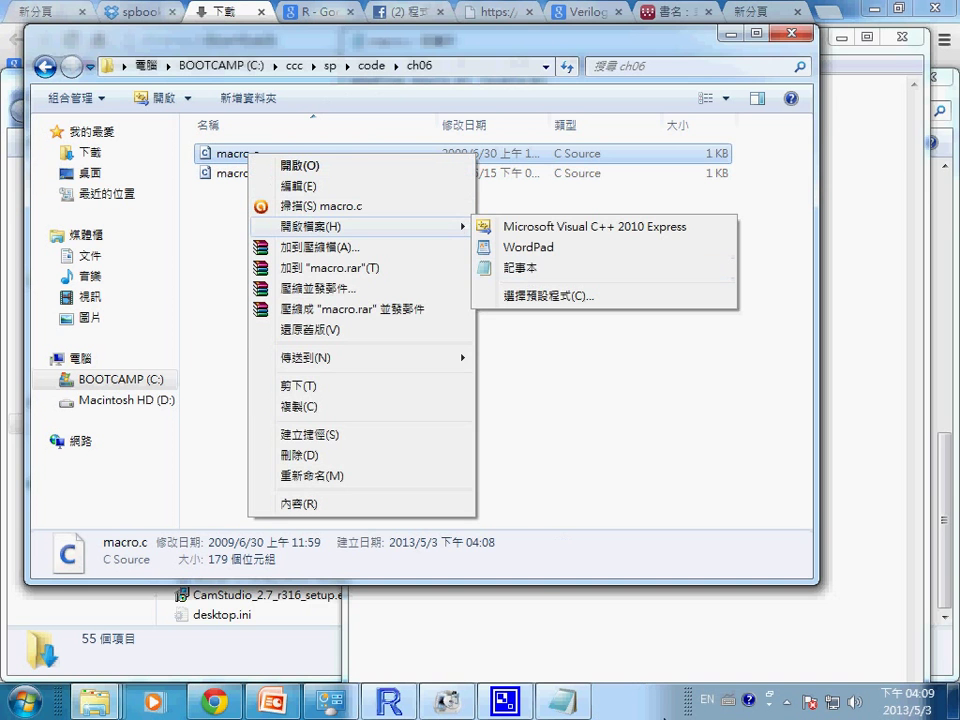
key("Return")
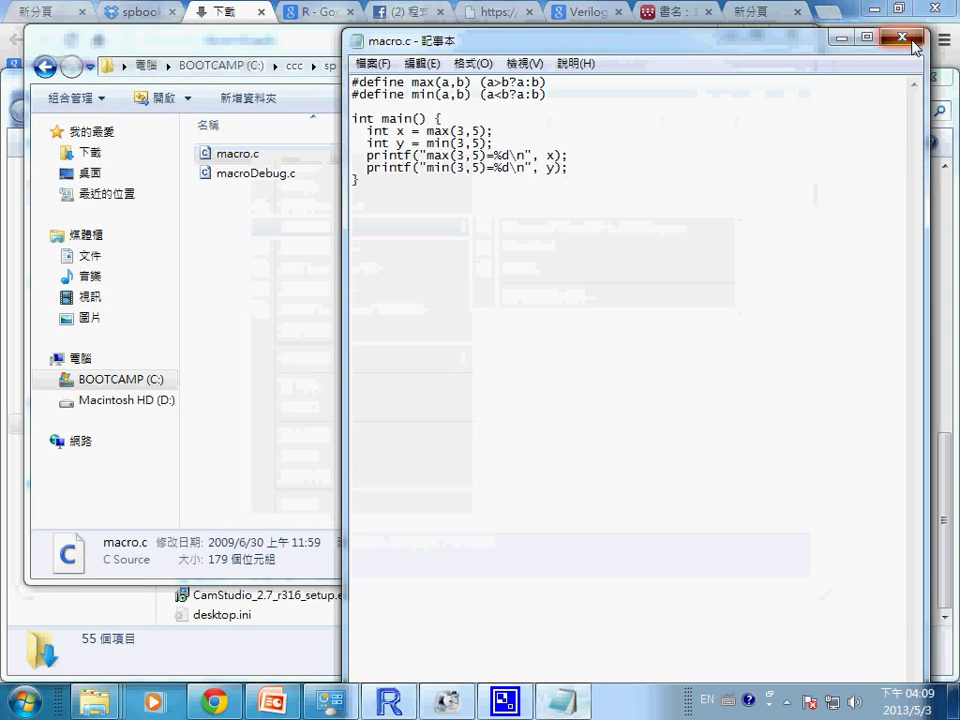
left_click(916, 44)
right_click(255, 157)
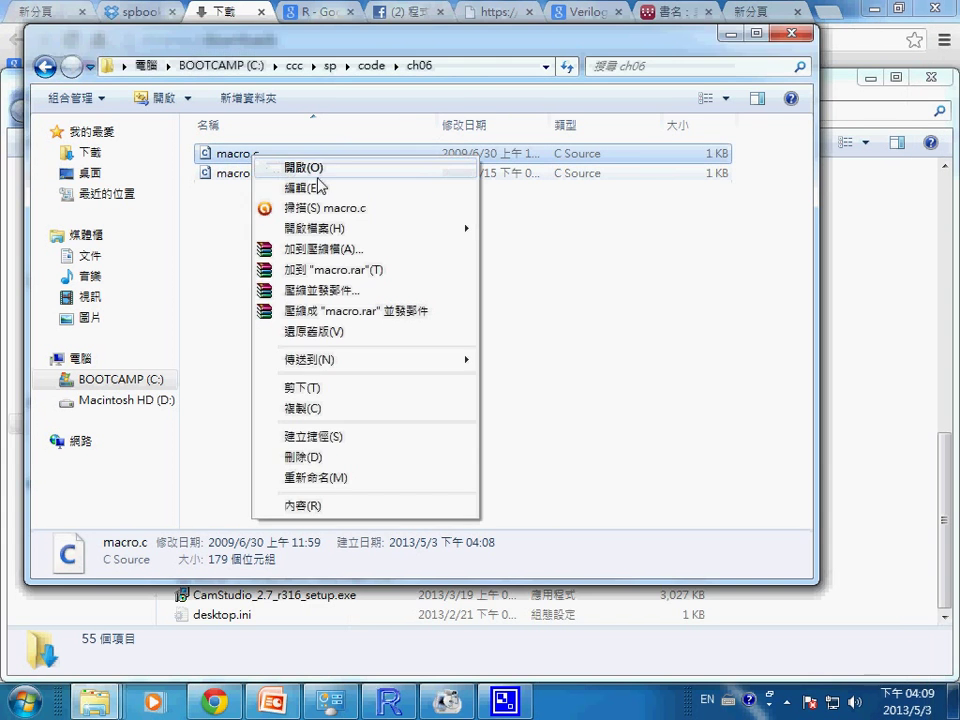
mouse_move(440, 228)
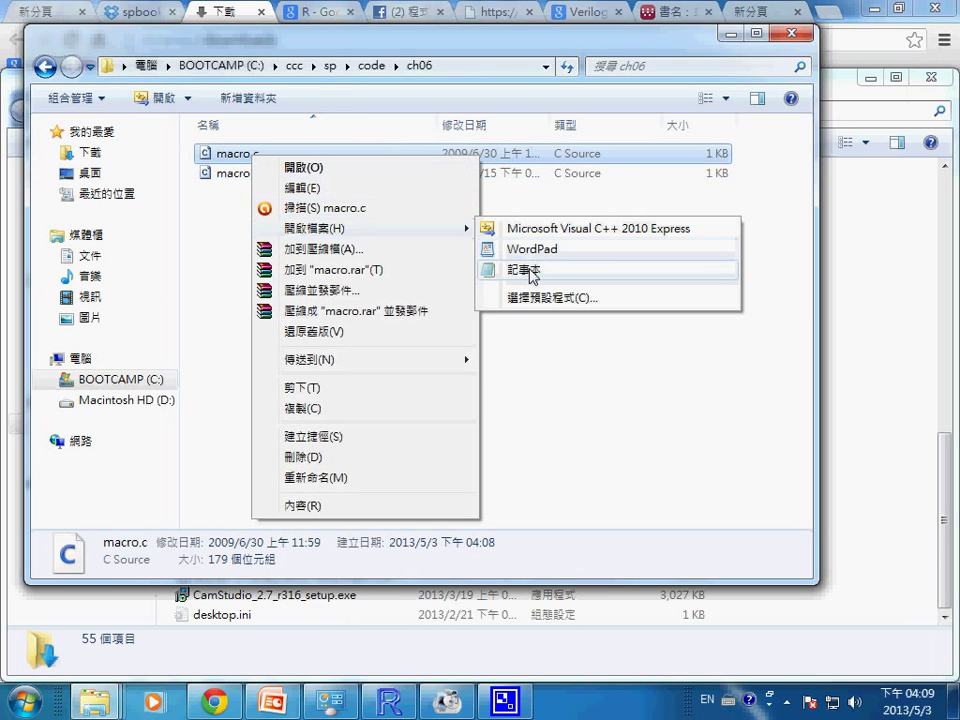
left_click(531, 270)
left_click_drag(557, 107, 348, 90)
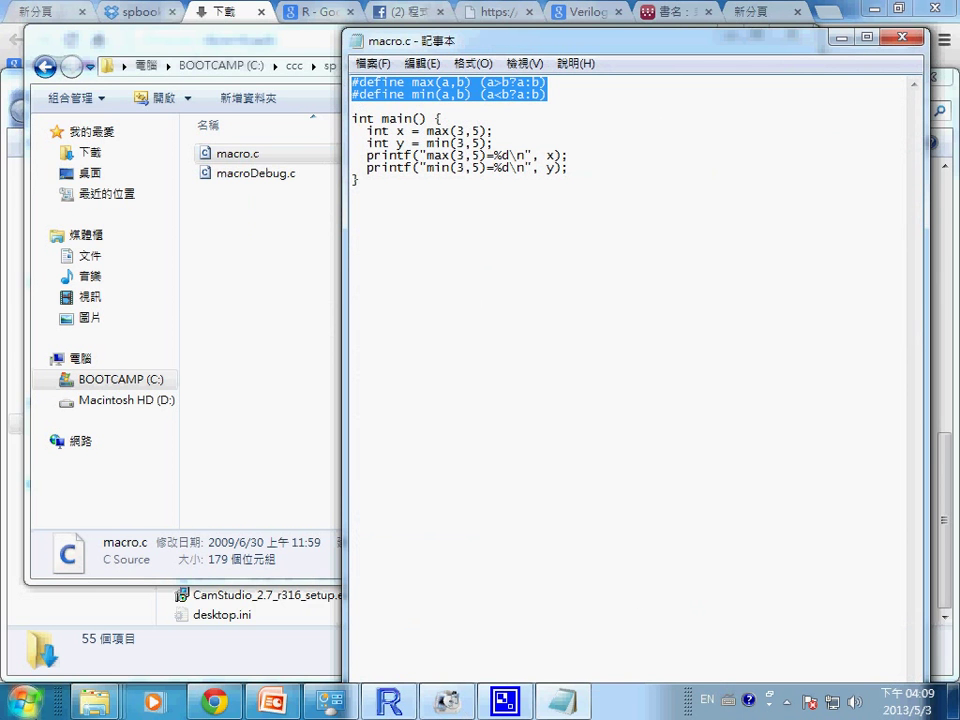
Look through the full list of installed programs on the computer.
left_click(36, 706)
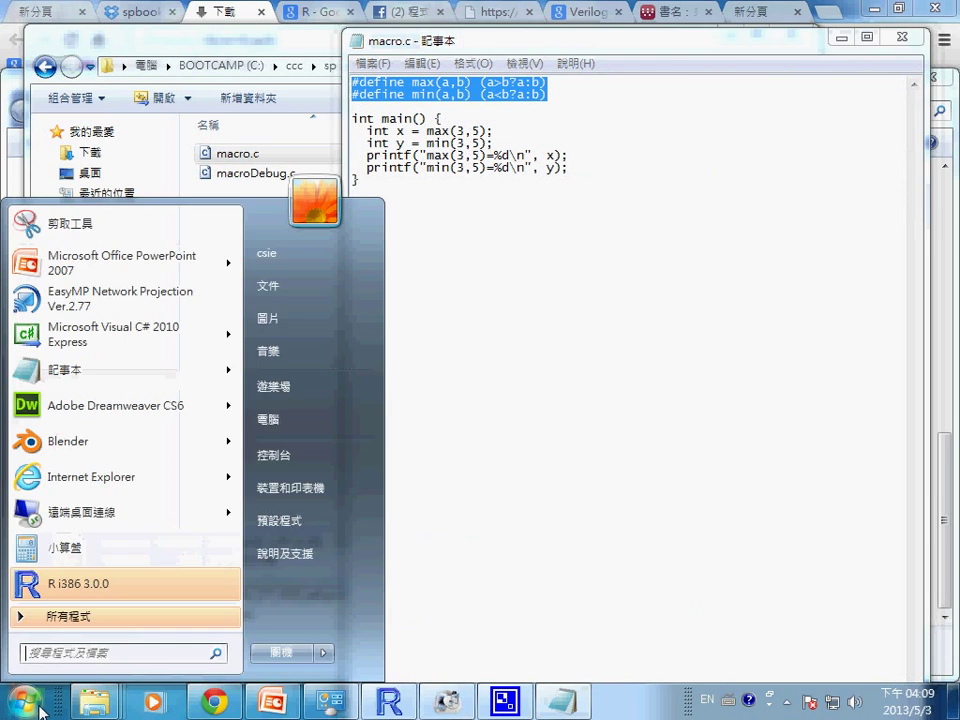
left_click(103, 617)
left_click_drag(235, 322, 237, 450)
scroll(236, 449, "down", 3)
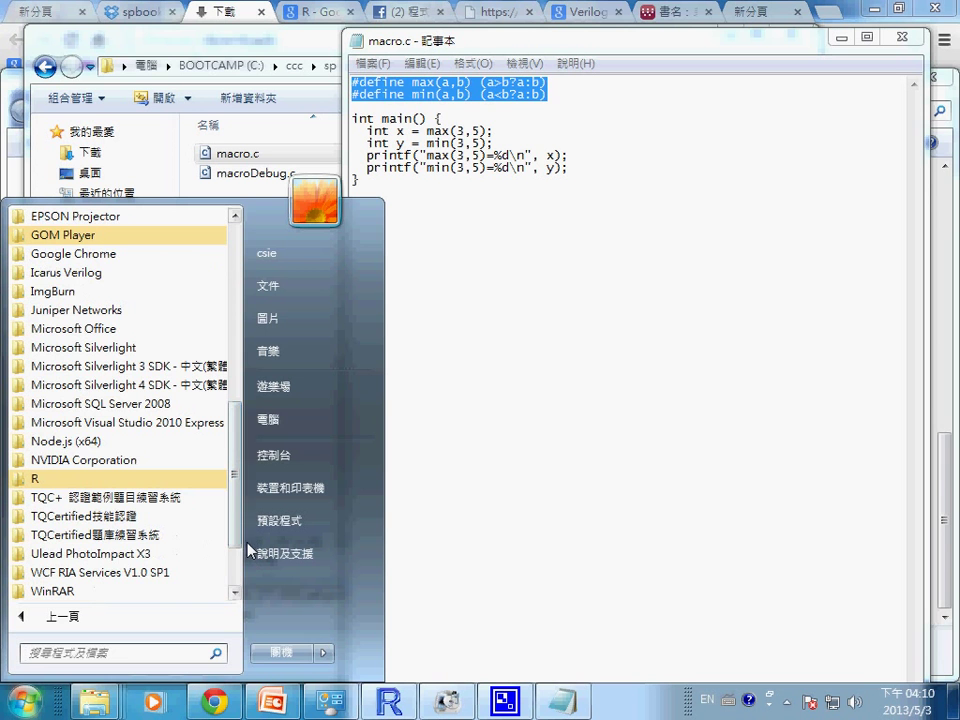
scroll(240, 457, "down", 2)
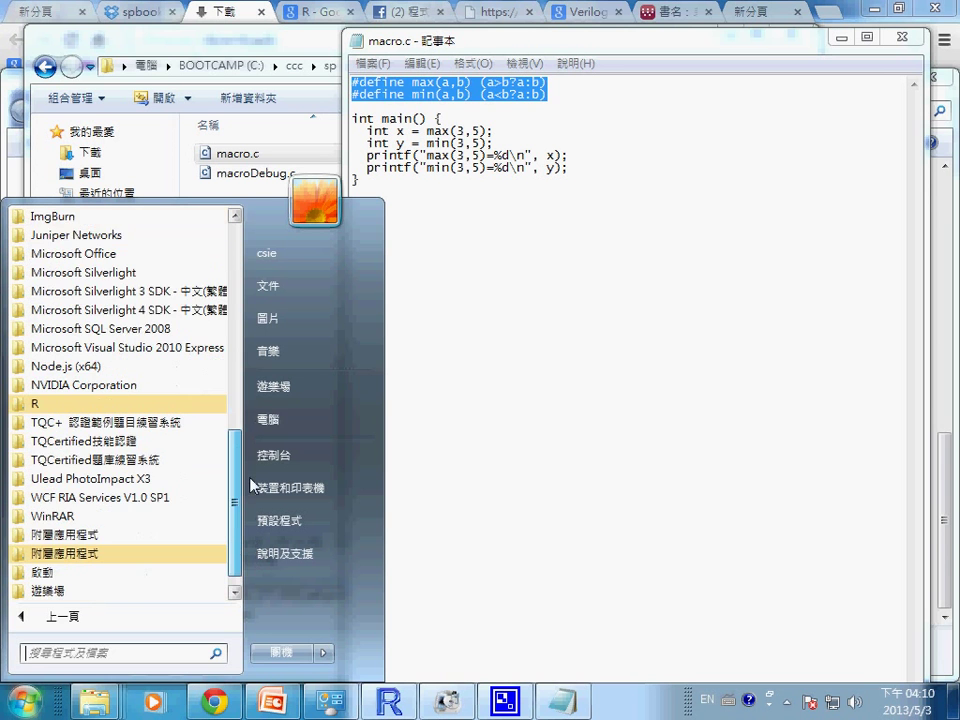
left_click_drag(240, 457, 246, 254)
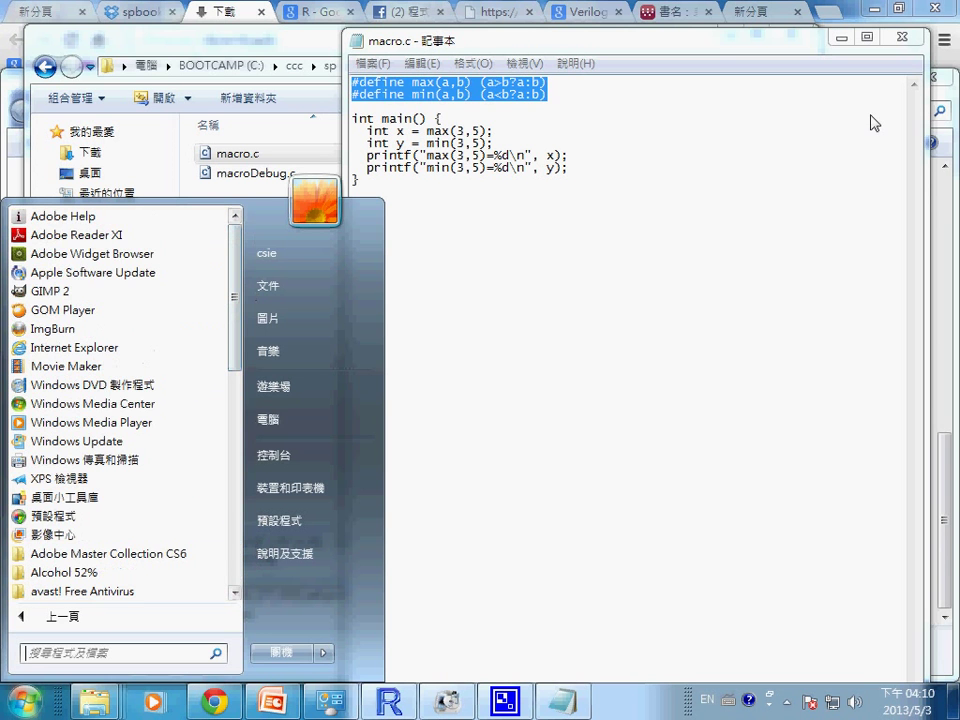
Switch to Chrome, search the web for Devc++ in a new tab and open the Bloodshed Software Dev-C++ page.
left_click(808, 18)
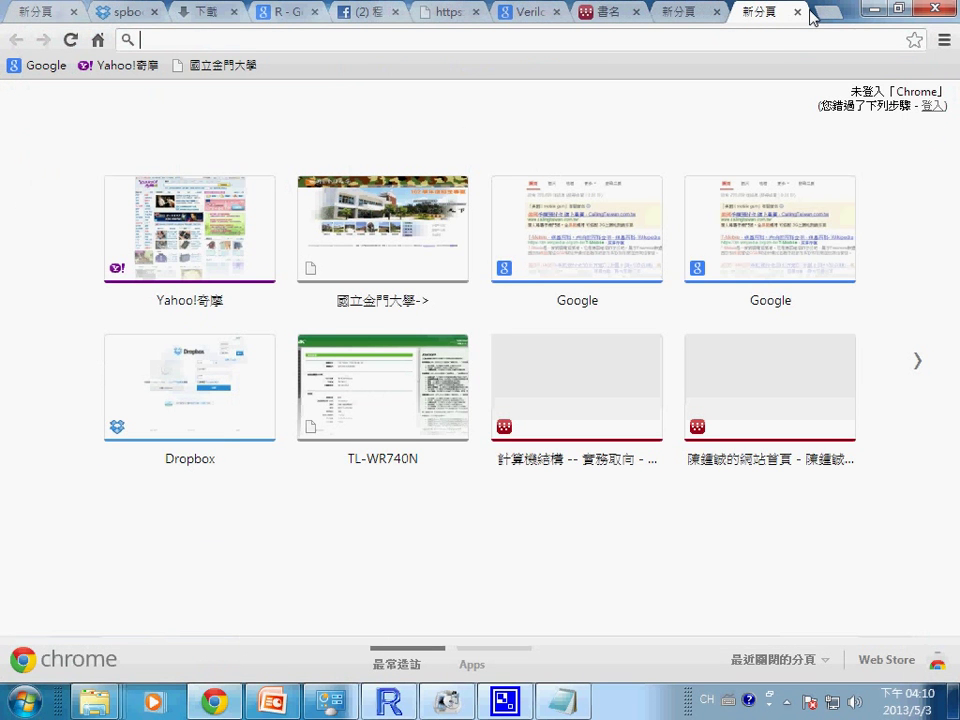
type("De")
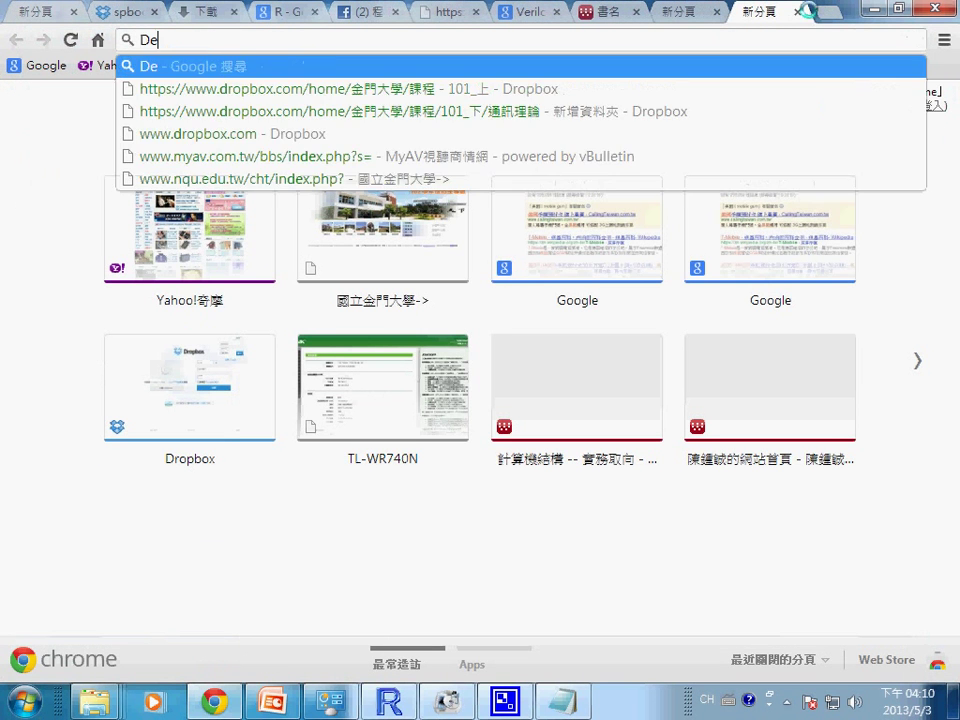
type("vc++")
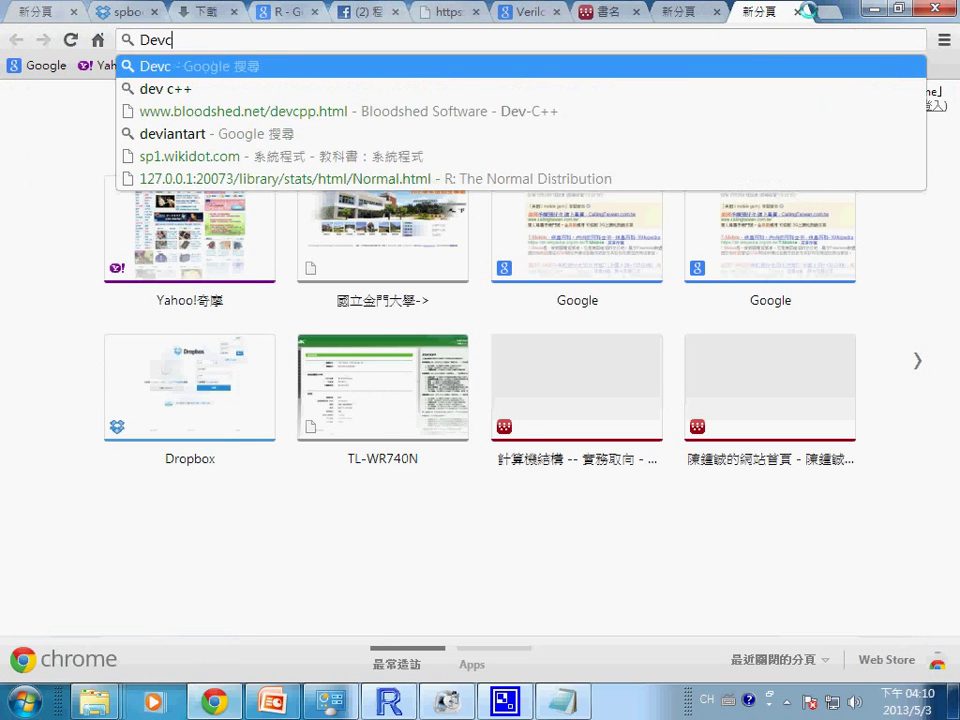
key("Return")
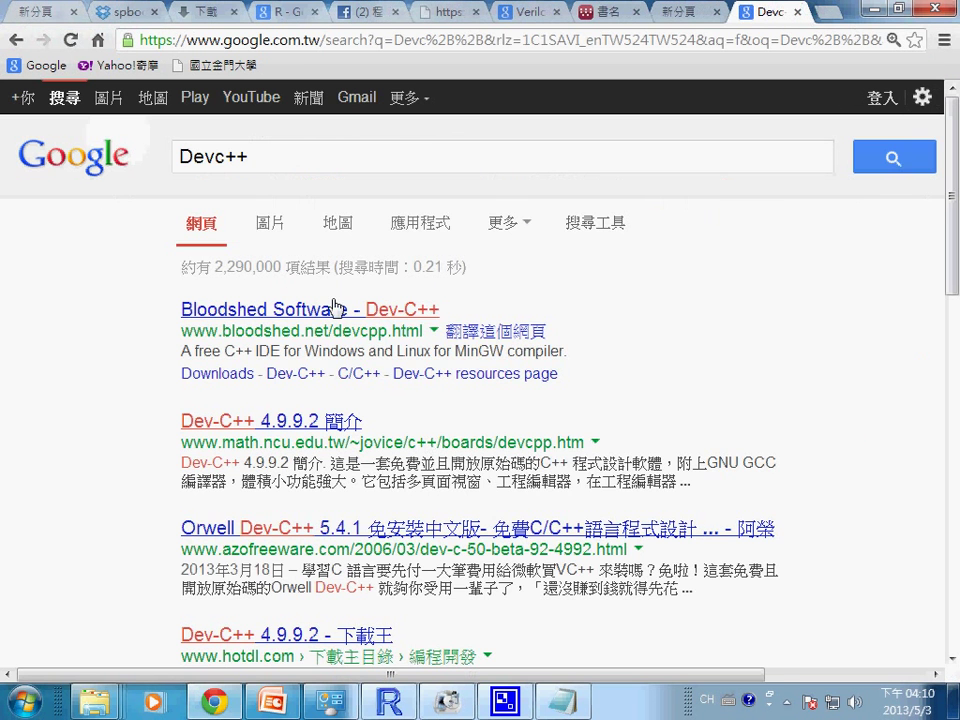
left_click(345, 311)
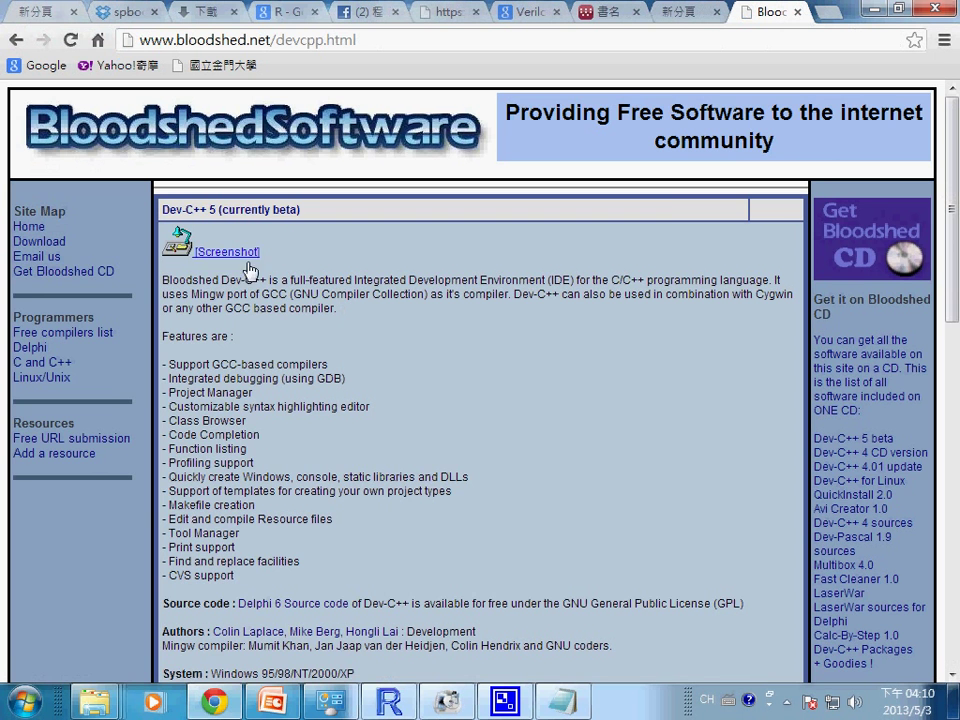
Find the Dev-C++ 5 entry on the Bloodshed site and go to its download page.
left_click(36, 241)
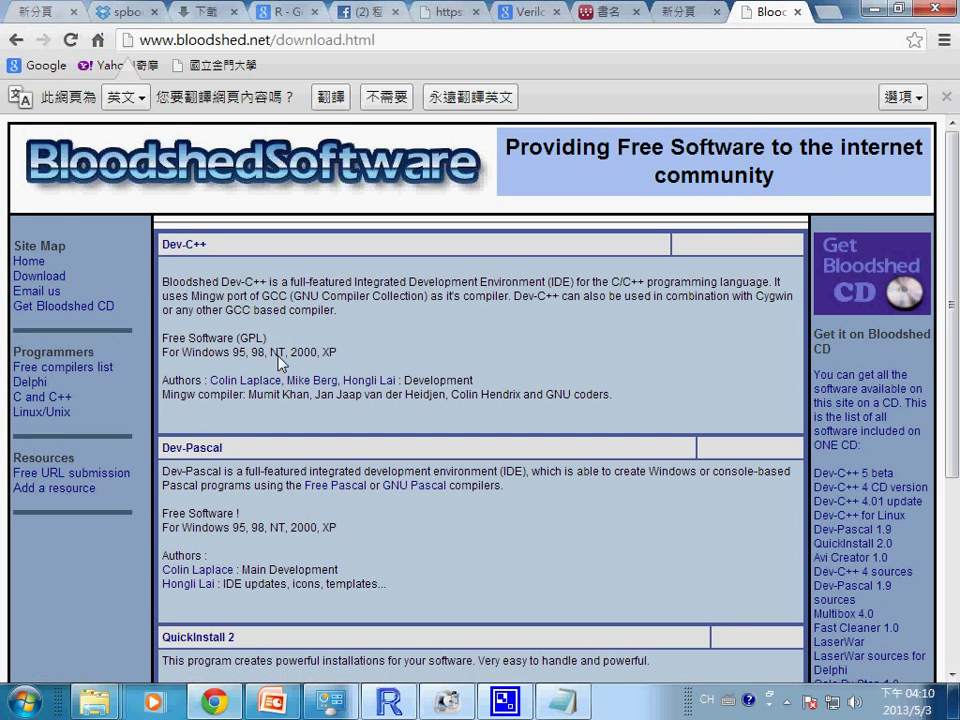
left_click(185, 245)
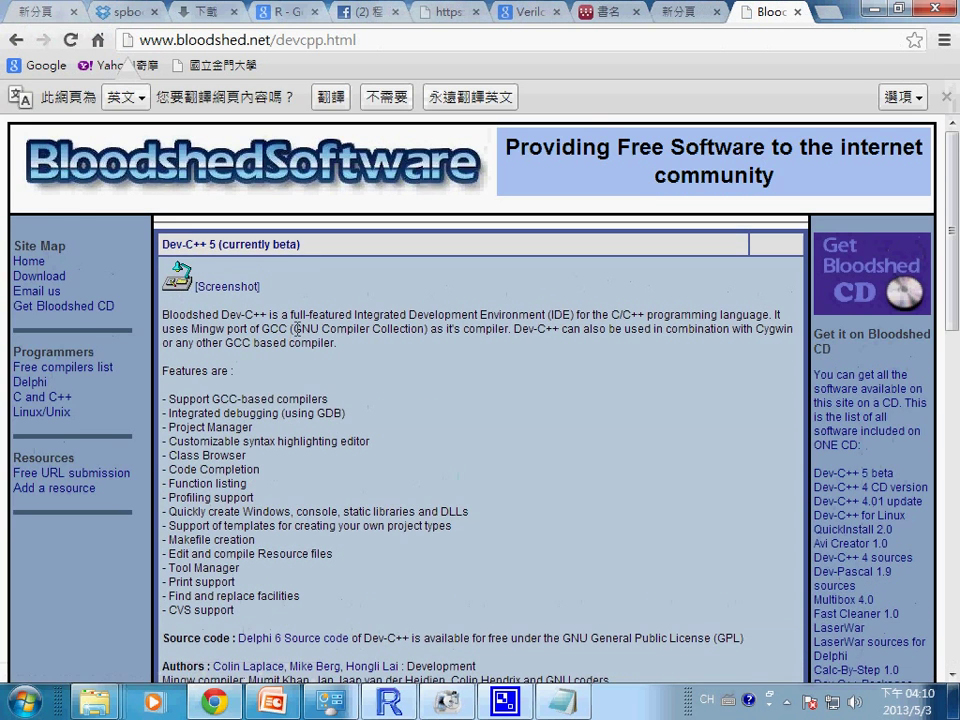
scroll(240, 300, "down", 3)
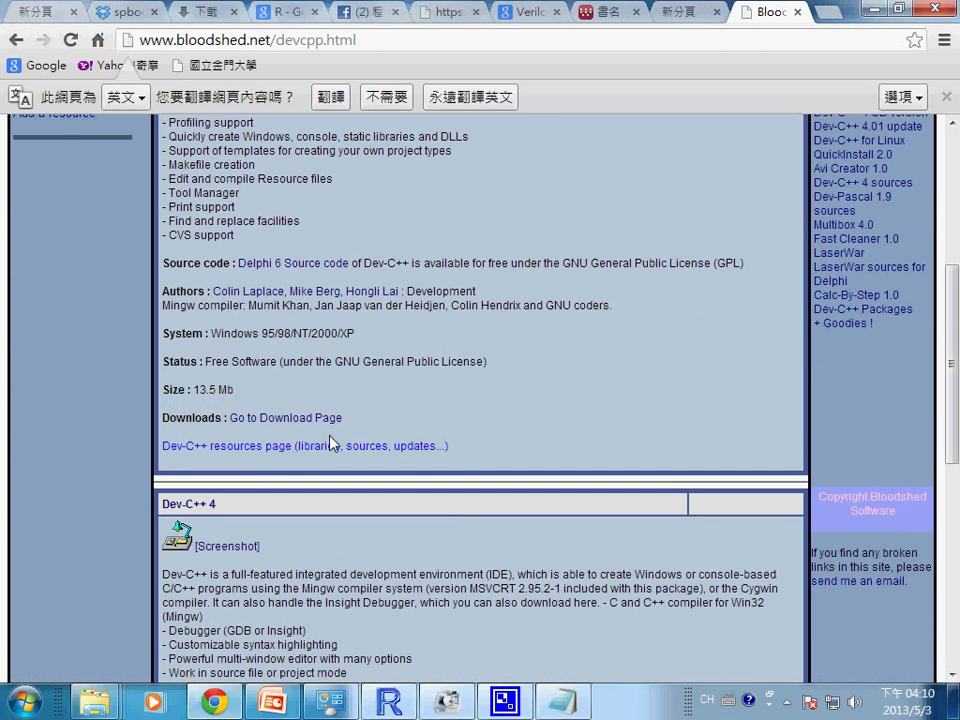
scroll(321, 430, "up", 3)
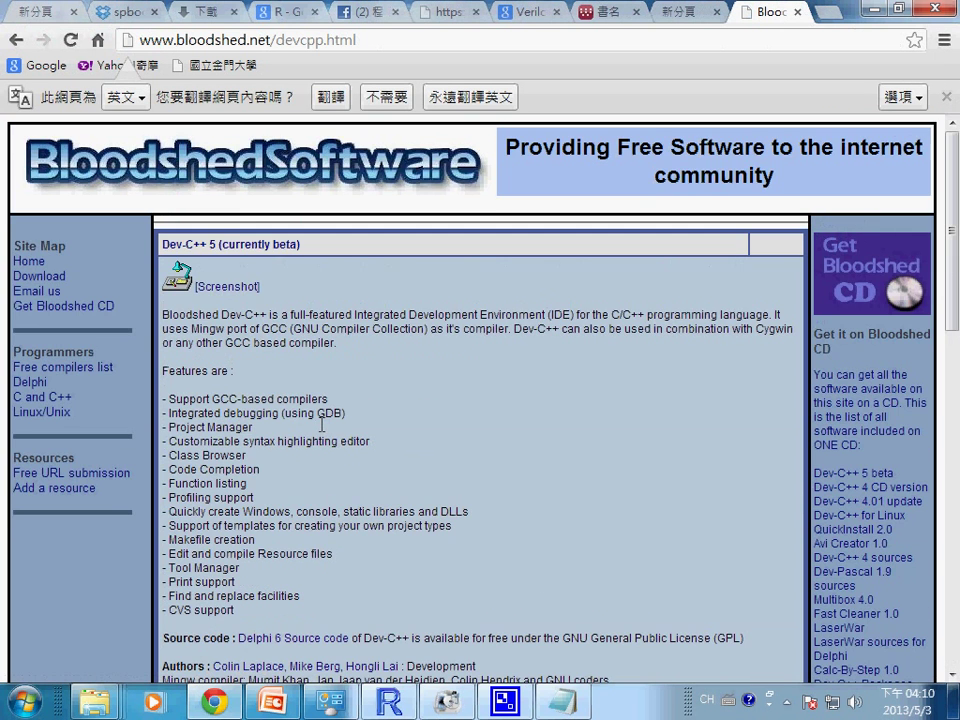
scroll(321, 425, "down", 2)
scroll(321, 425, "down", 1)
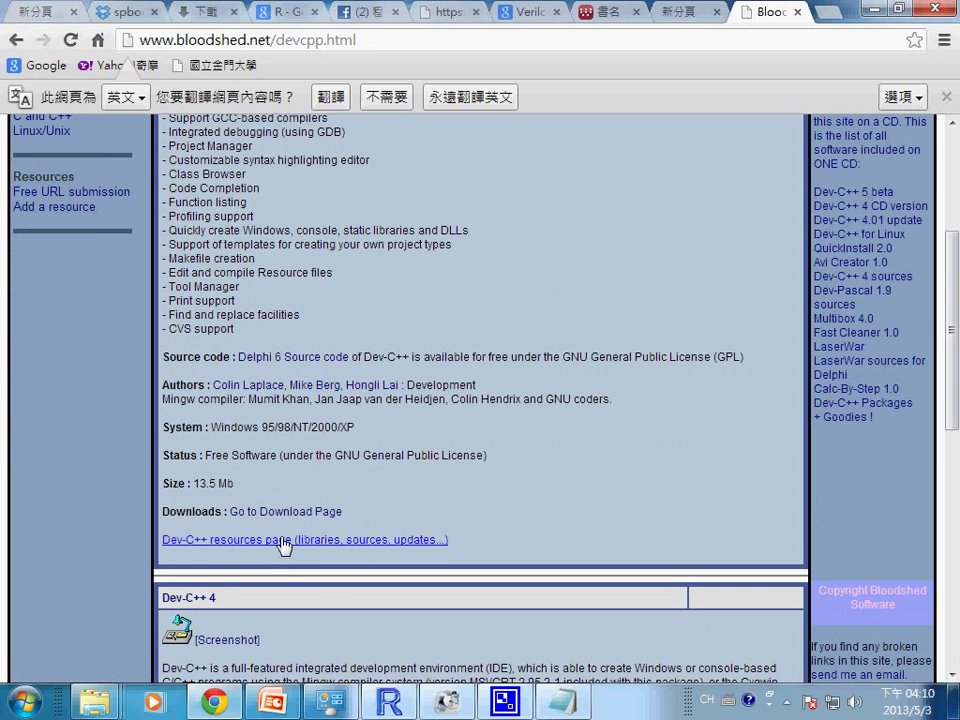
left_click(285, 513)
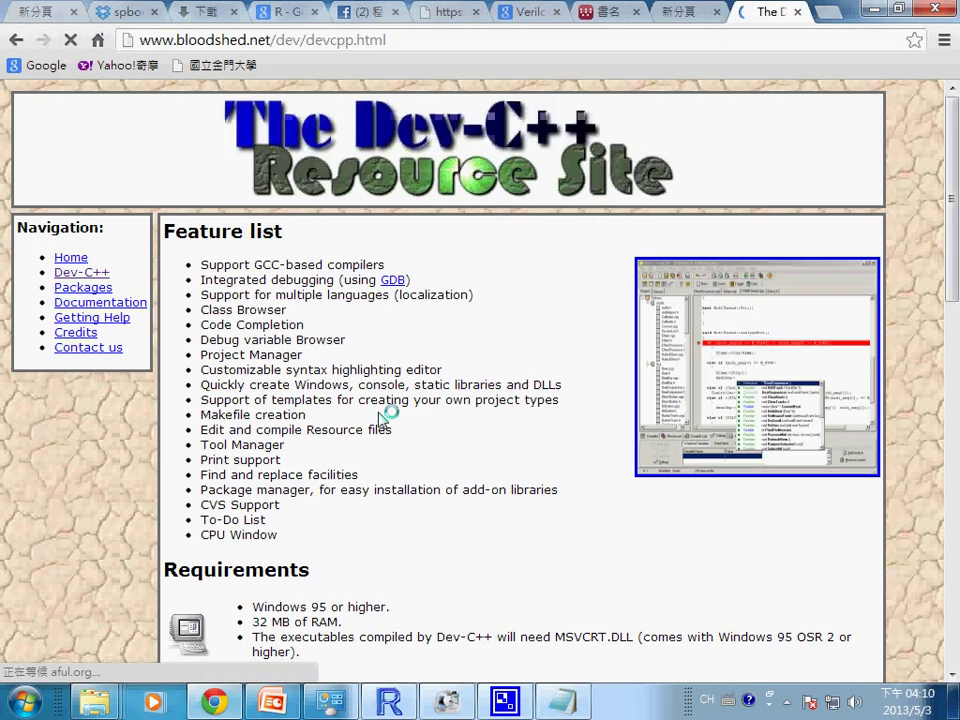
Download Dev-C++ 5.0 beta 9.2 (4.9.9.2) with Mingw/GCC 3.4.2 from SourceForge.
scroll(381, 417, "up", 1)
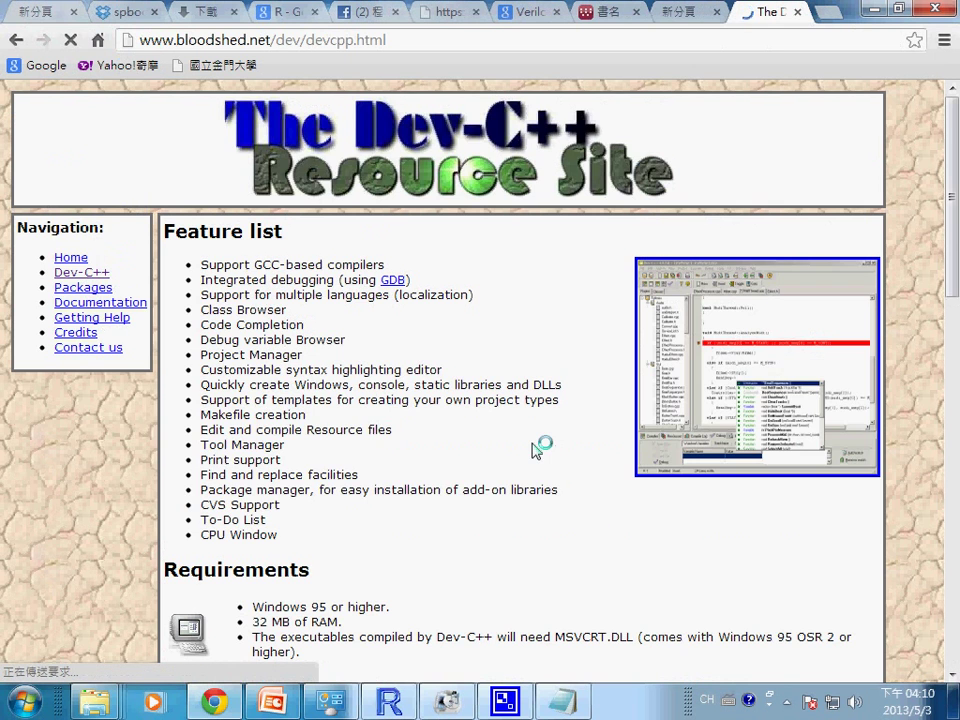
scroll(544, 452, "down", 1)
scroll(533, 447, "down", 8)
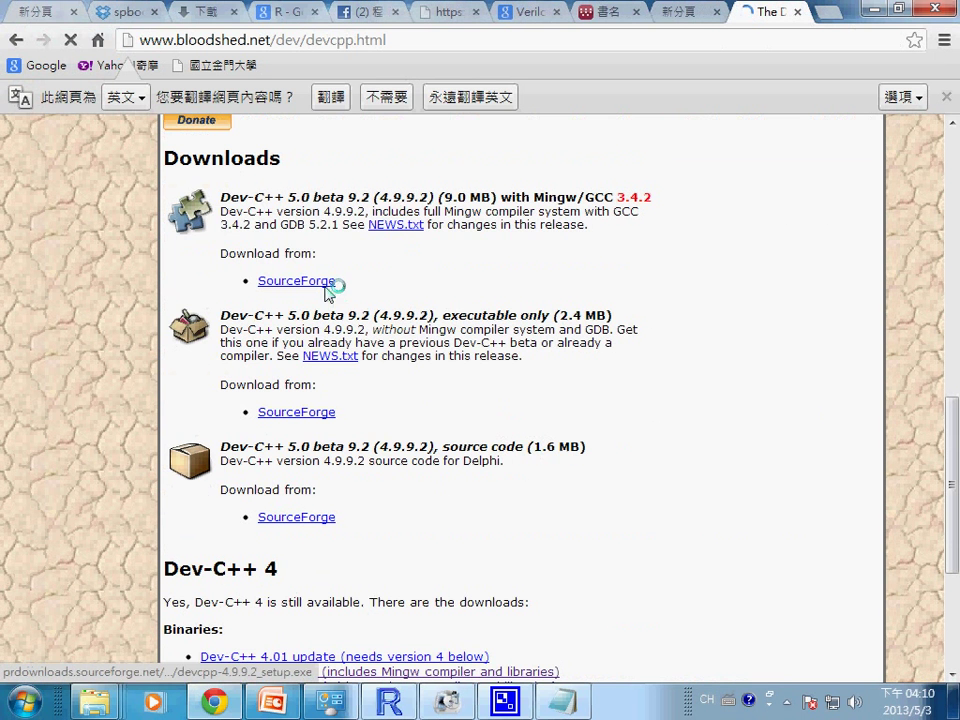
left_click(322, 283)
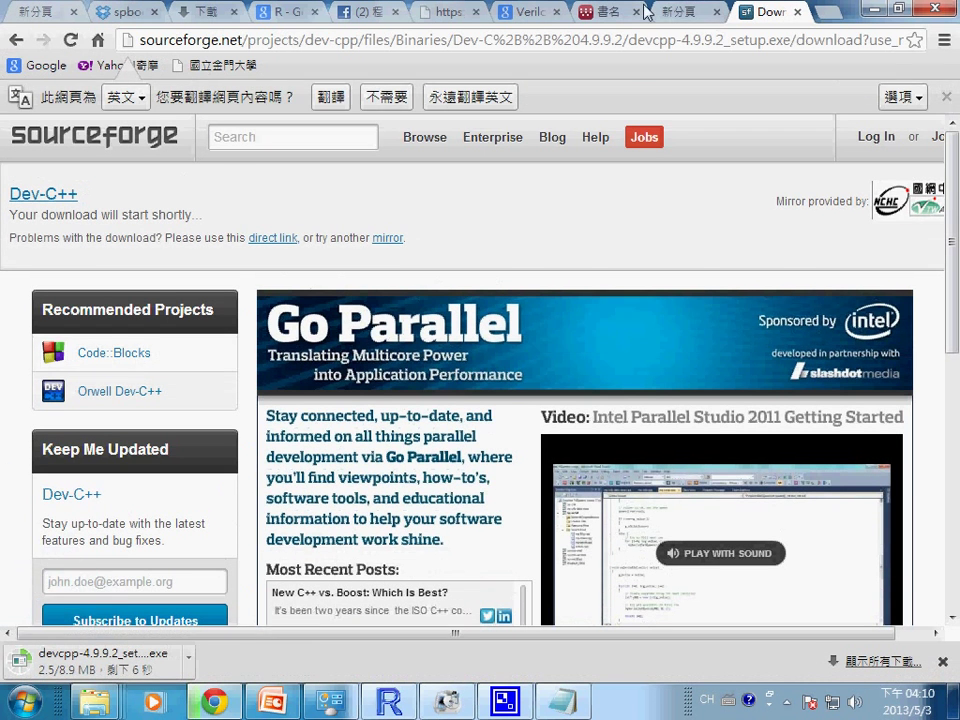
left_click(677, 18)
left_click(607, 15)
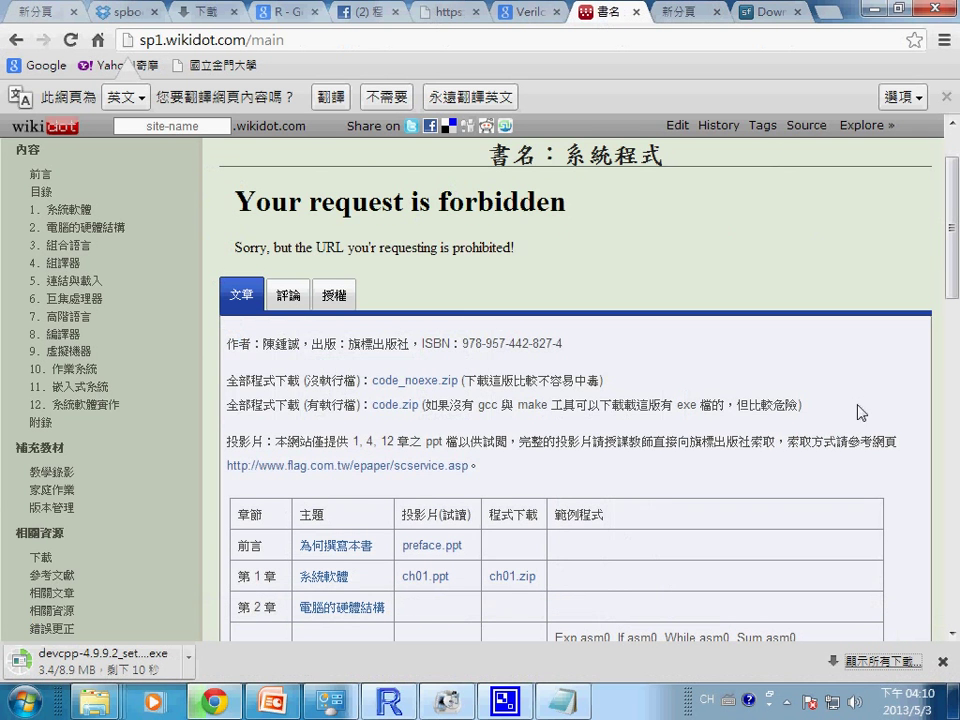
left_click(762, 15)
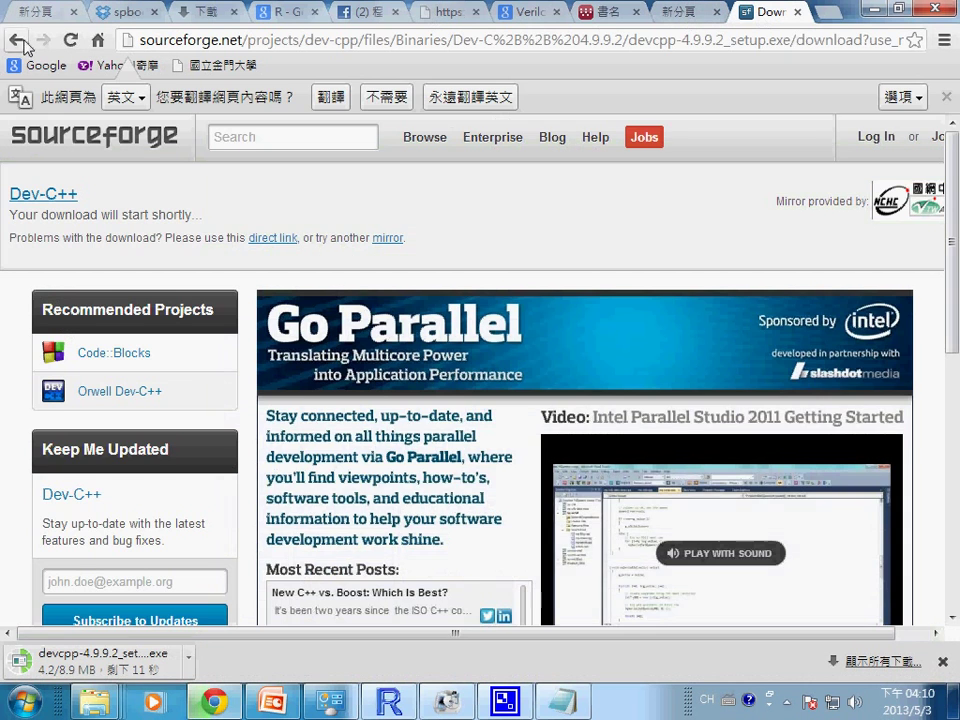
left_click(20, 42)
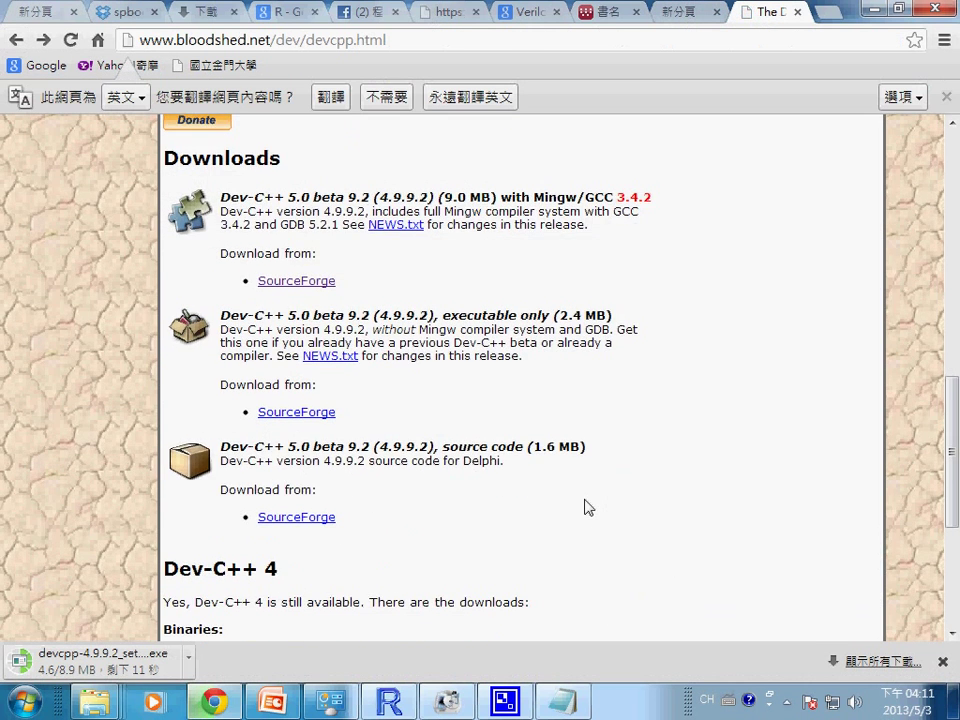
scroll(585, 507, "down", 2)
scroll(585, 507, "up", 2)
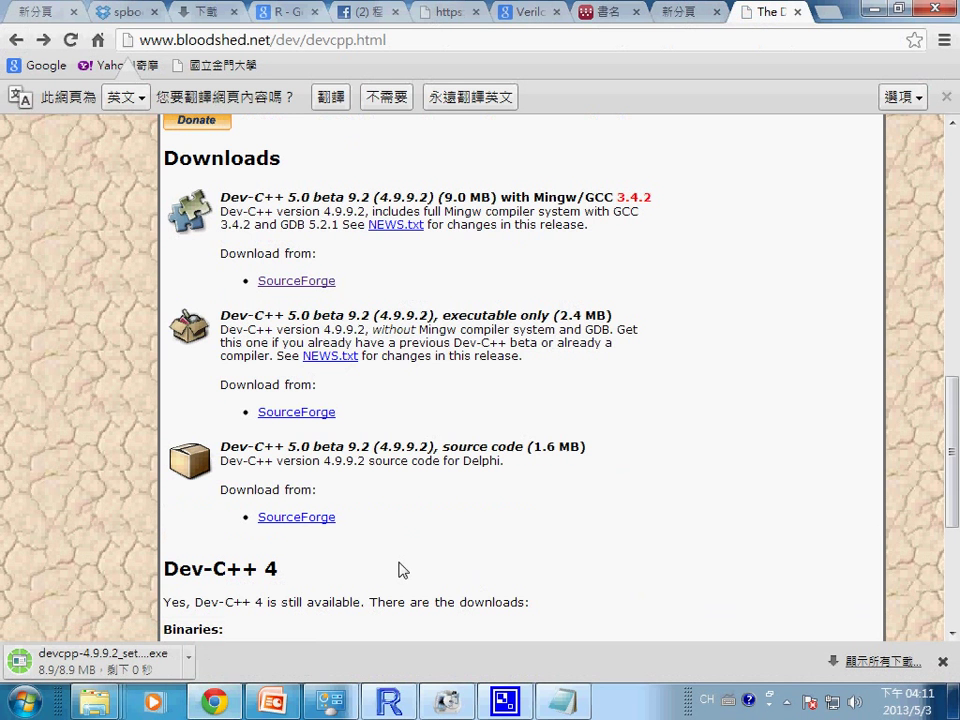
Show the downloaded devcpp-4.9.9.2_setup.exe in its folder and launch the installer.
left_click(884, 662)
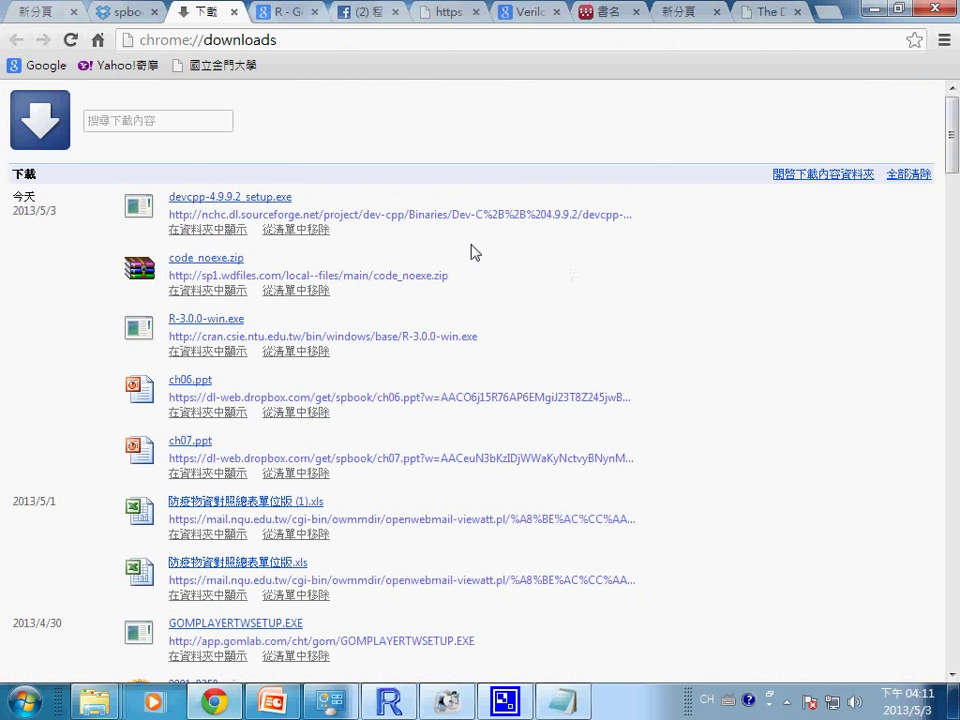
left_click(205, 229)
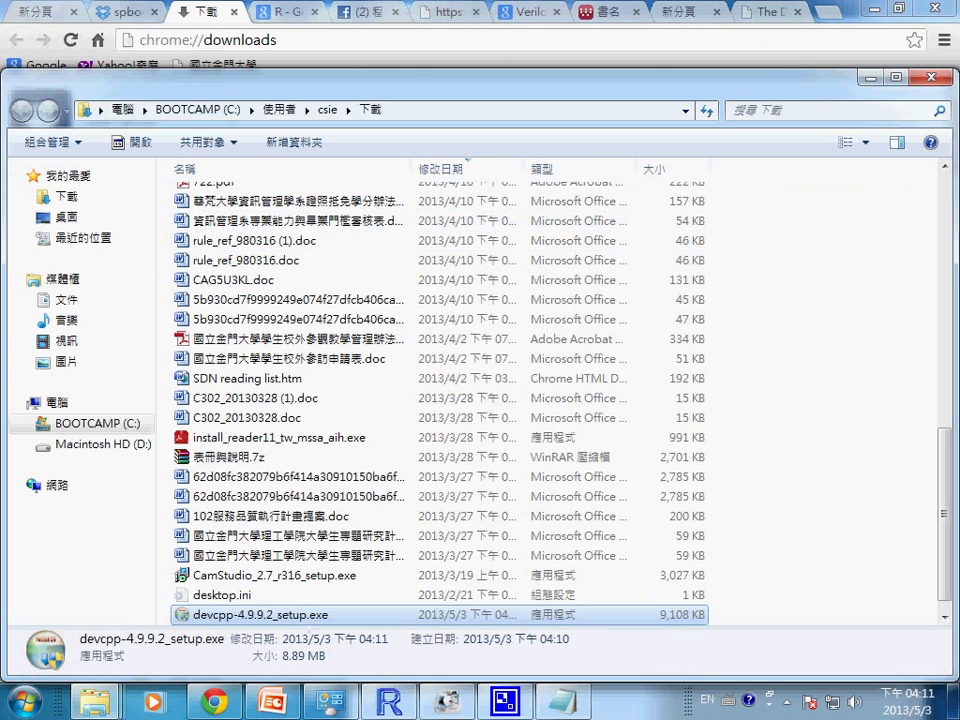
double_click(305, 624)
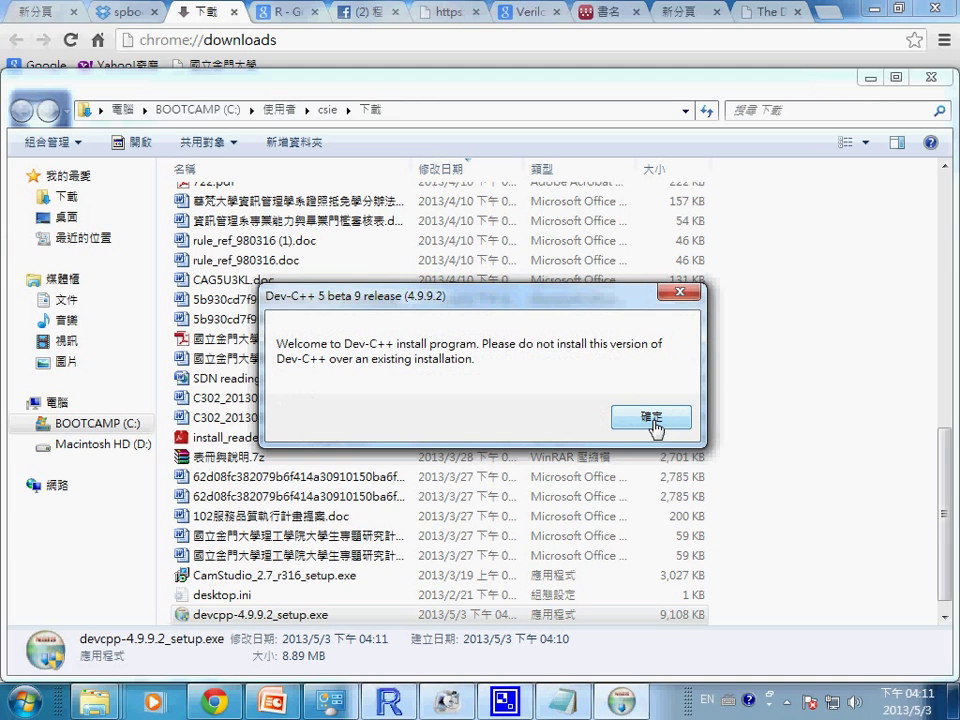
Accept the licence and install Dev-C++ 5 beta 9 (4.9.9.2) with the Full component set into C:\Dev-Cpp.
left_click(652, 420)
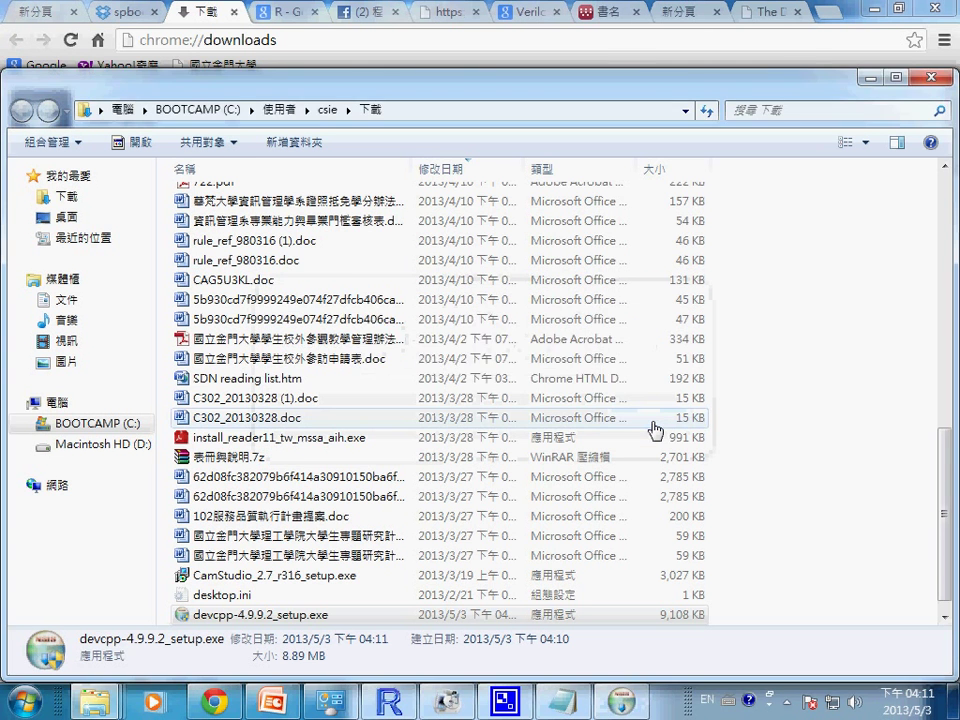
left_click(487, 392)
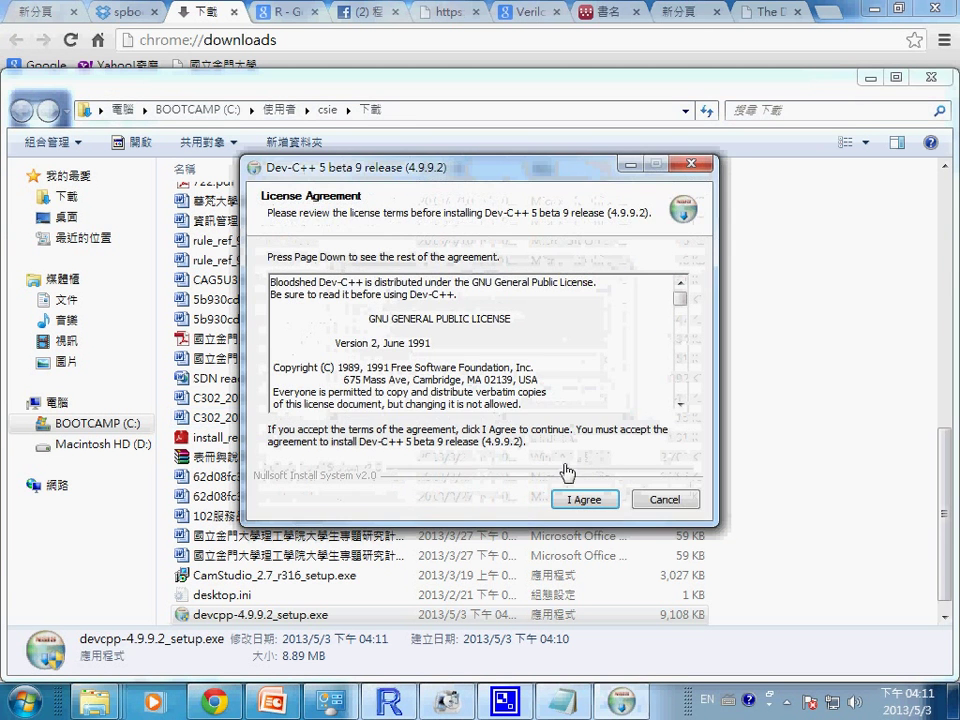
left_click(592, 505)
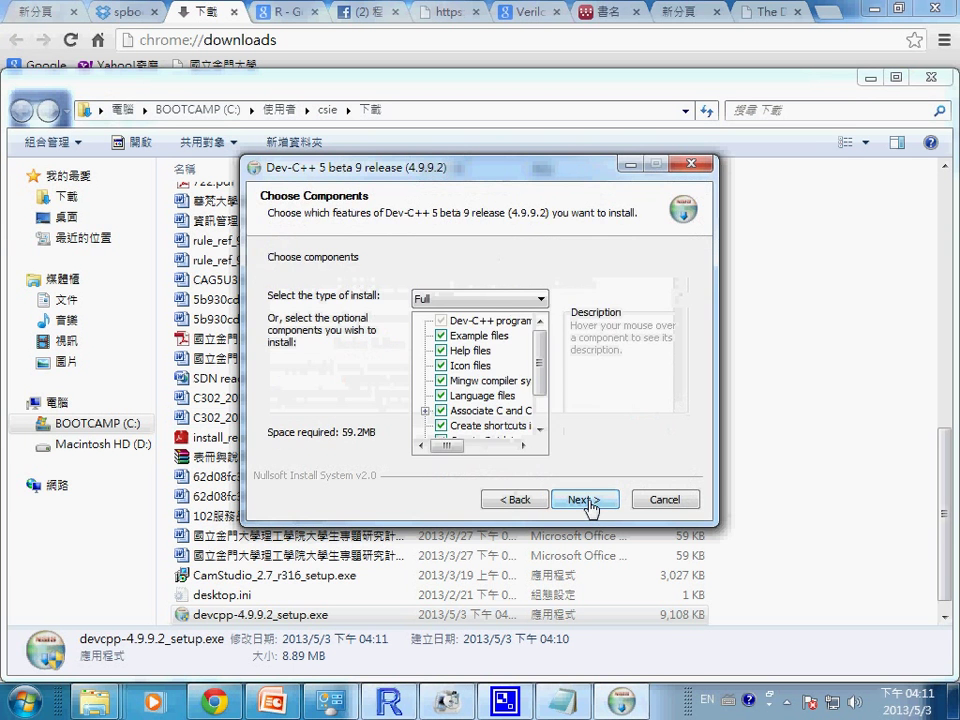
left_click(587, 501)
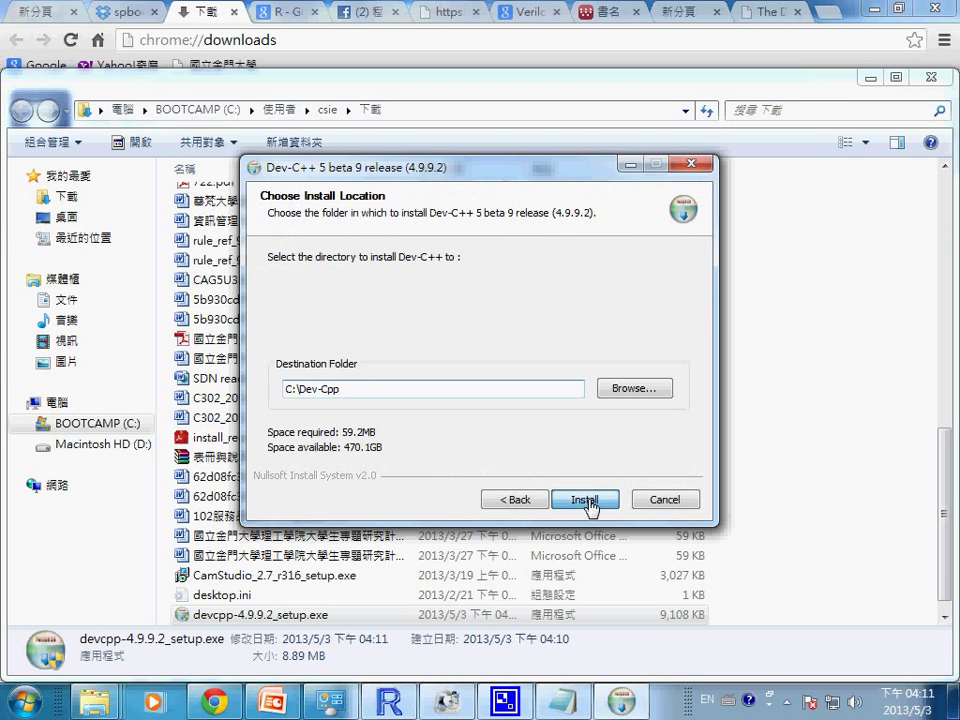
left_click(588, 502)
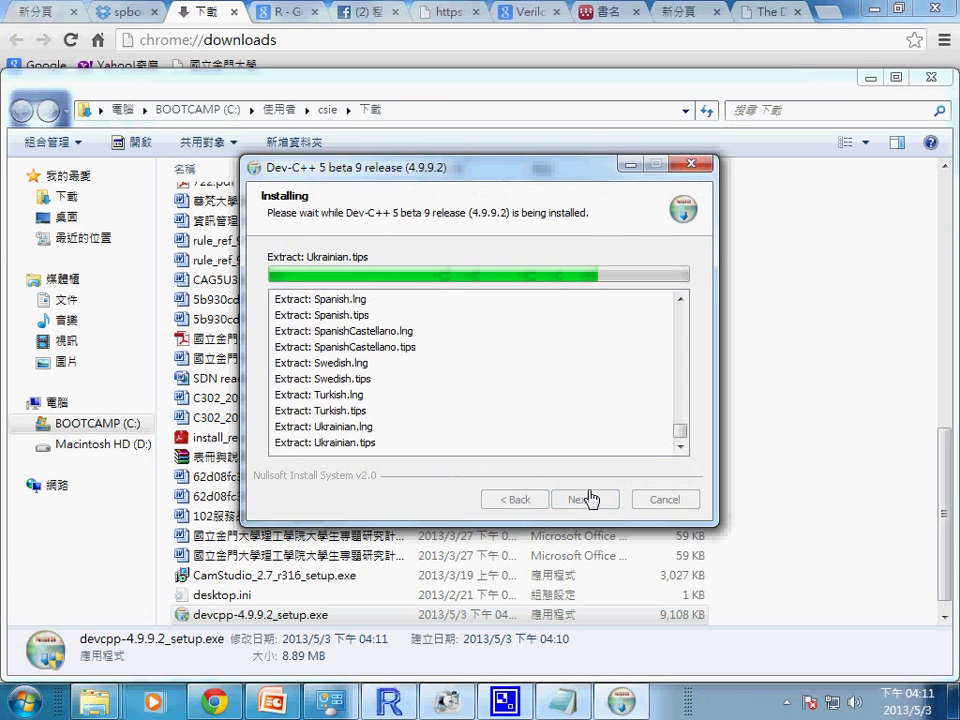
left_click(531, 412)
left_click(586, 500)
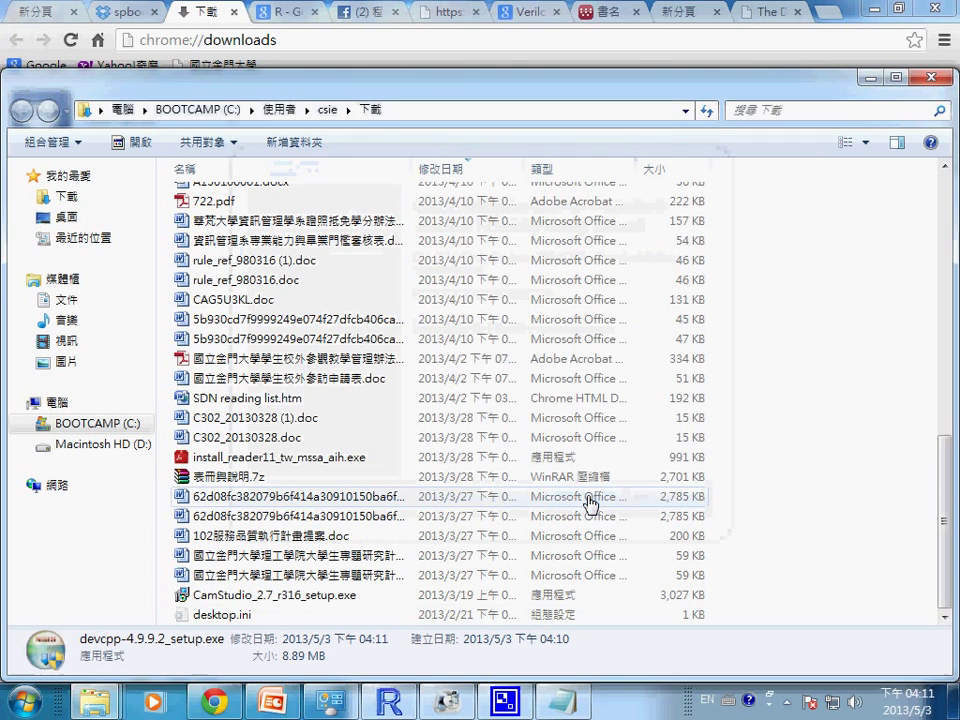
left_click(28, 704)
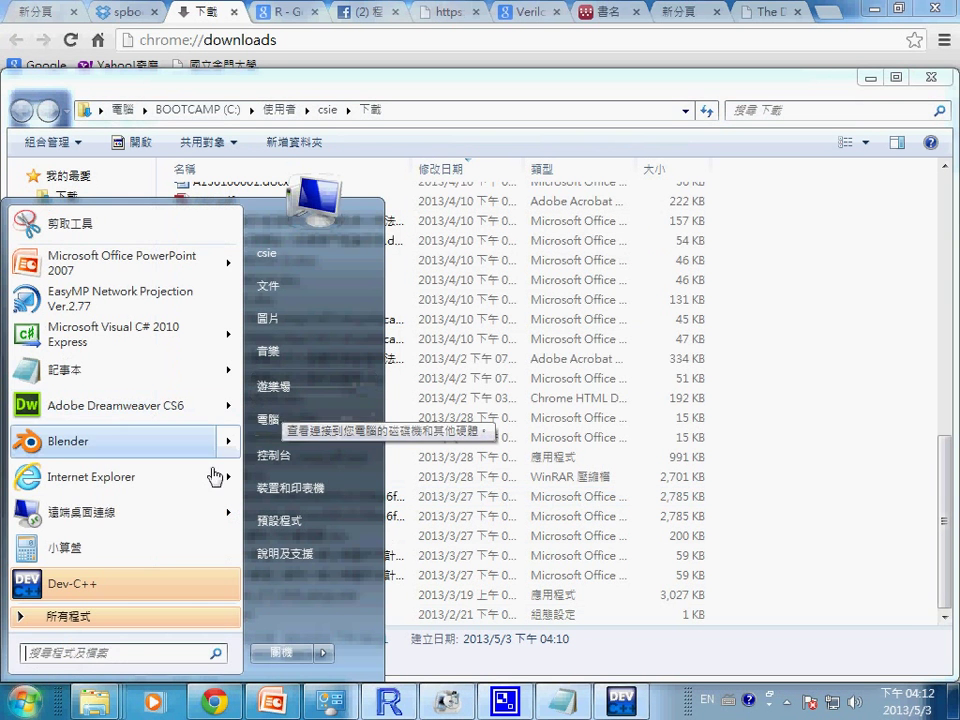
left_click(167, 614)
left_click_drag(230, 345, 241, 404)
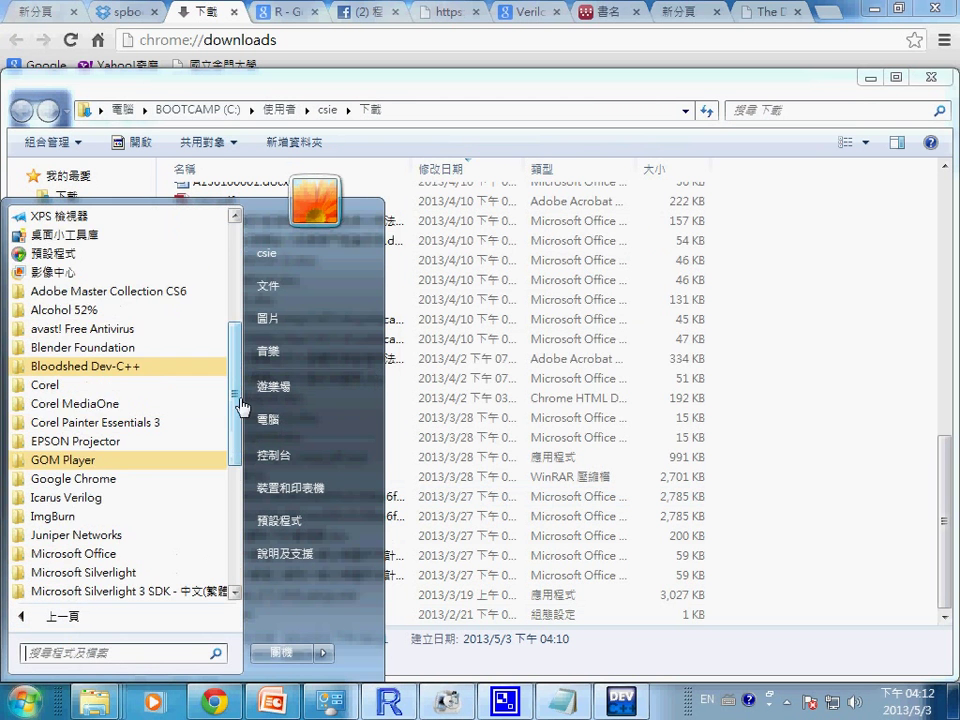
left_click(622, 358)
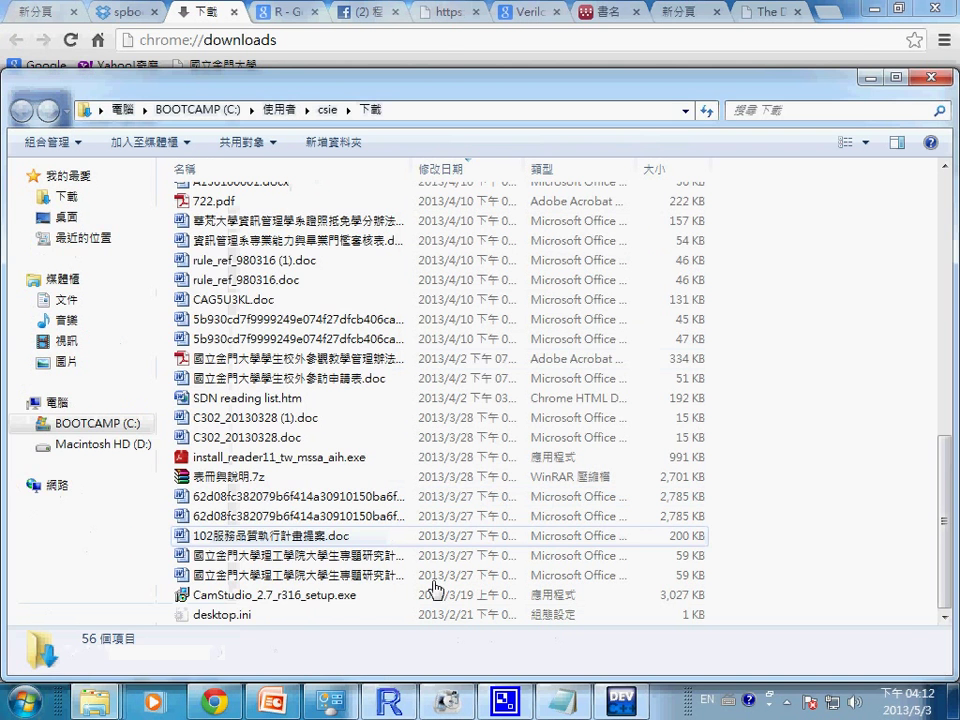
Open the Windows environment variables settings from the advanced system properties.
left_click(4, 706)
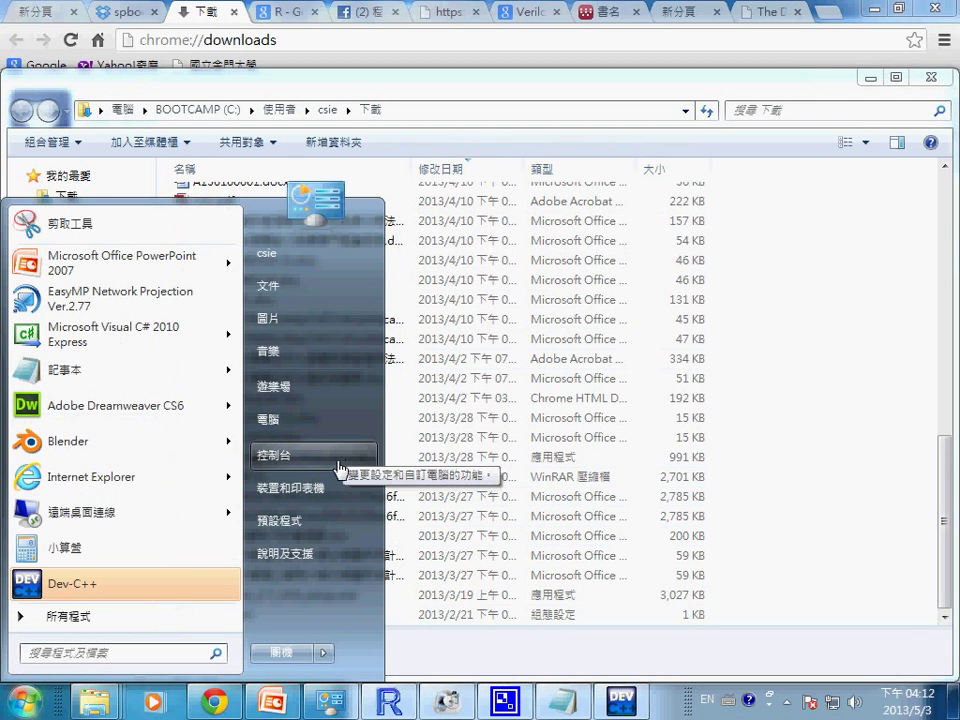
left_click(339, 468)
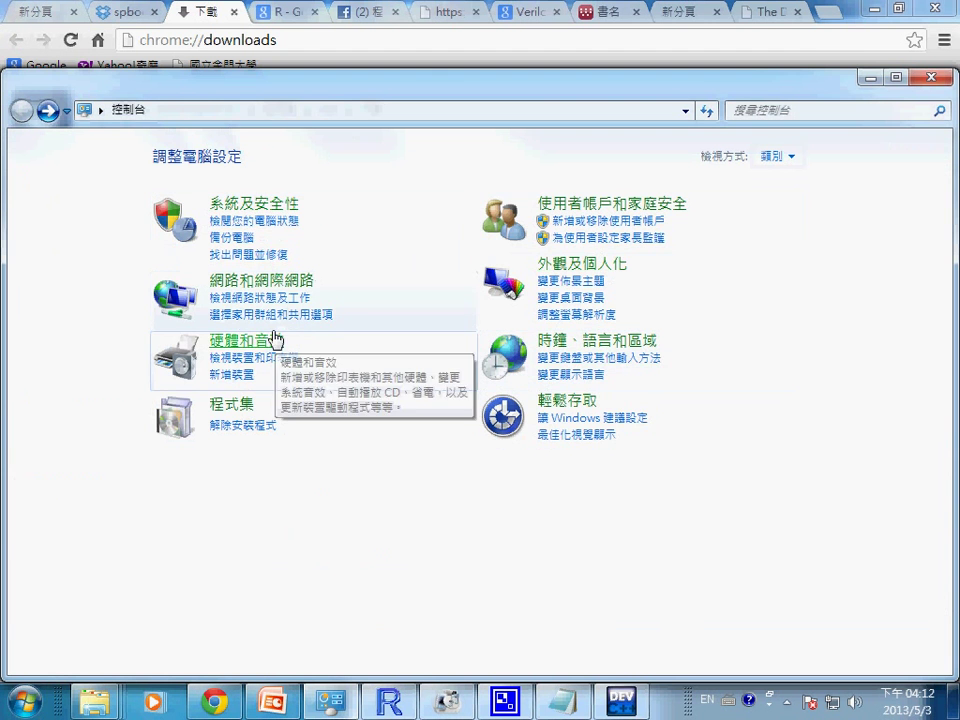
left_click(264, 206)
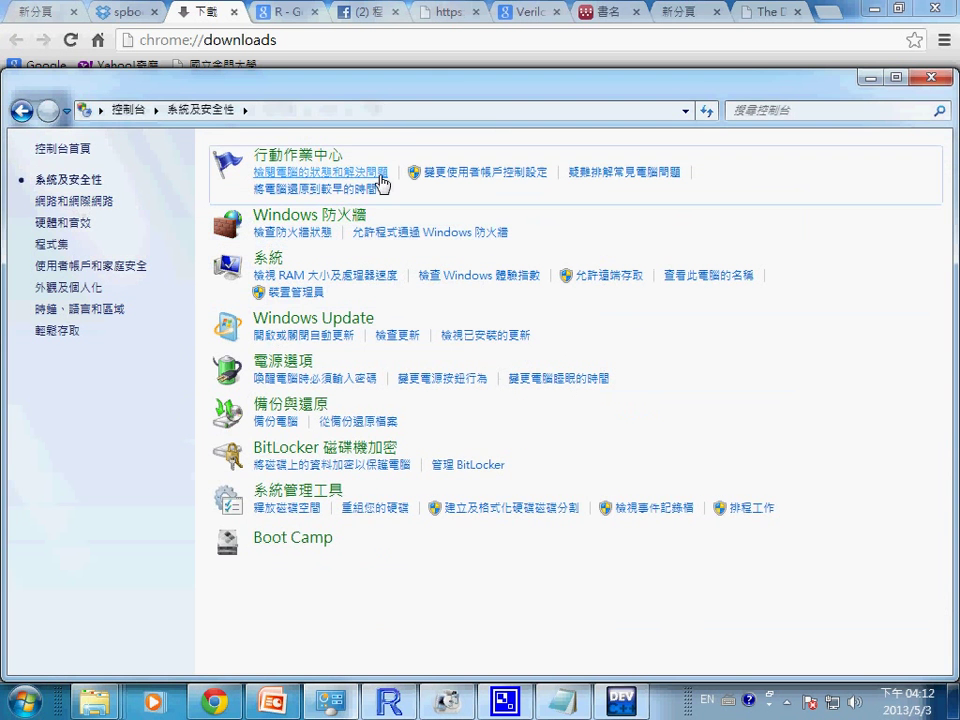
left_click(270, 259)
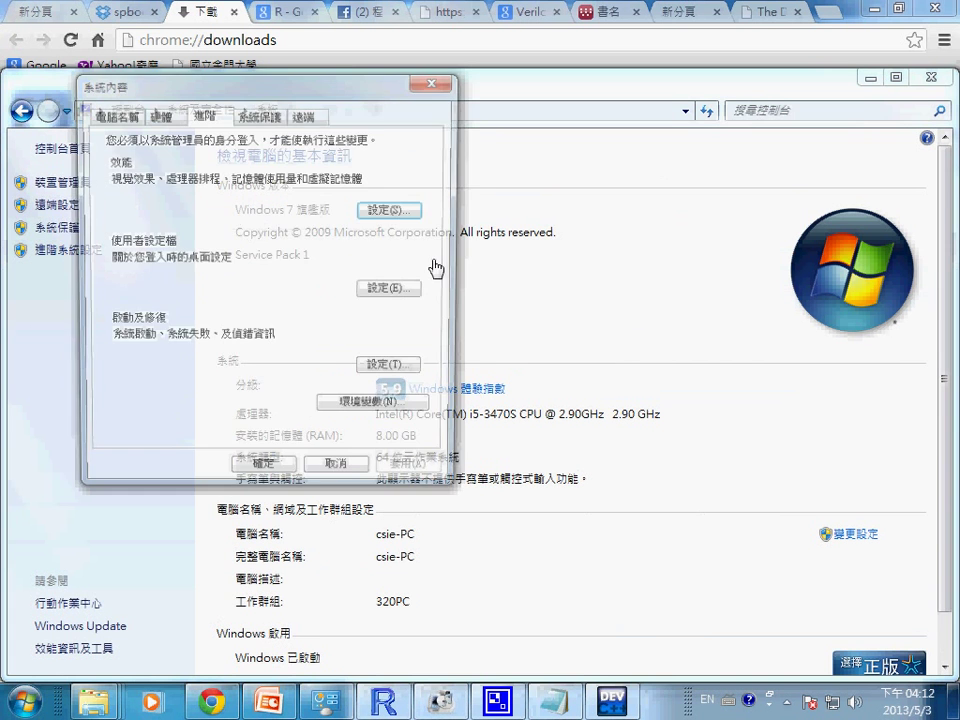
left_click(377, 411)
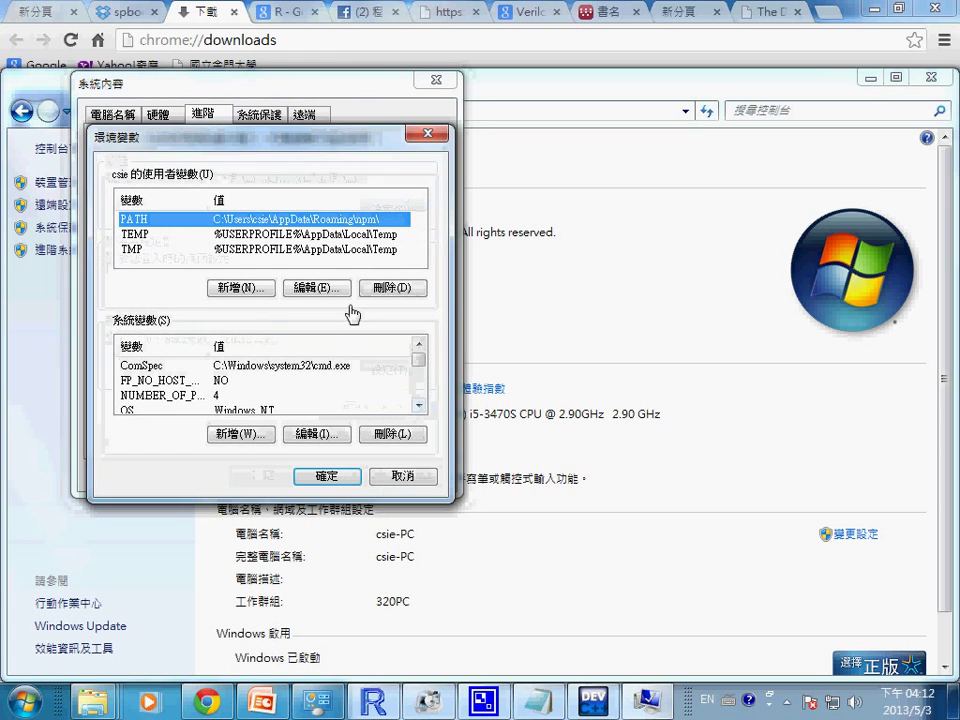
Open the system variable Path for editing and append a semicolon to the end of its value.
left_click(418, 405)
left_click(417, 405)
left_click(379, 394)
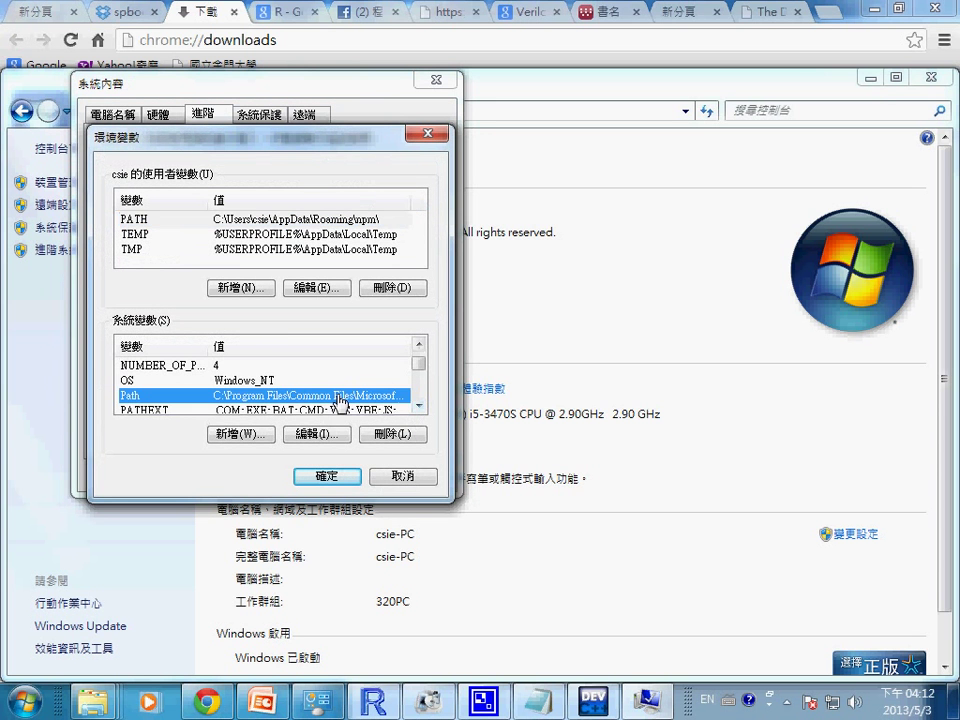
left_click(313, 434)
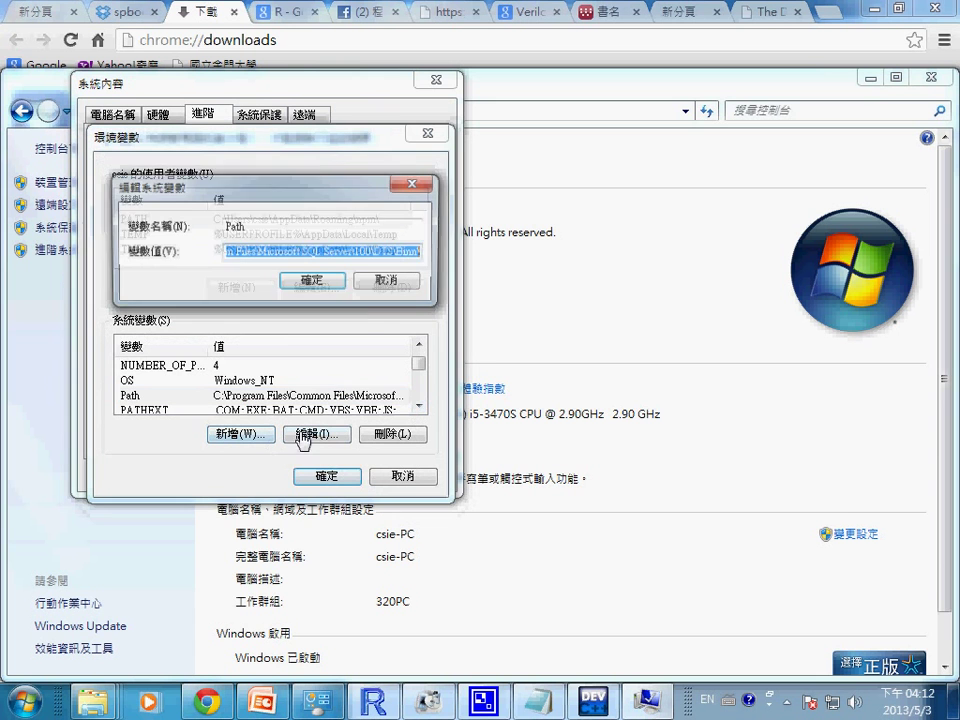
left_click(403, 254)
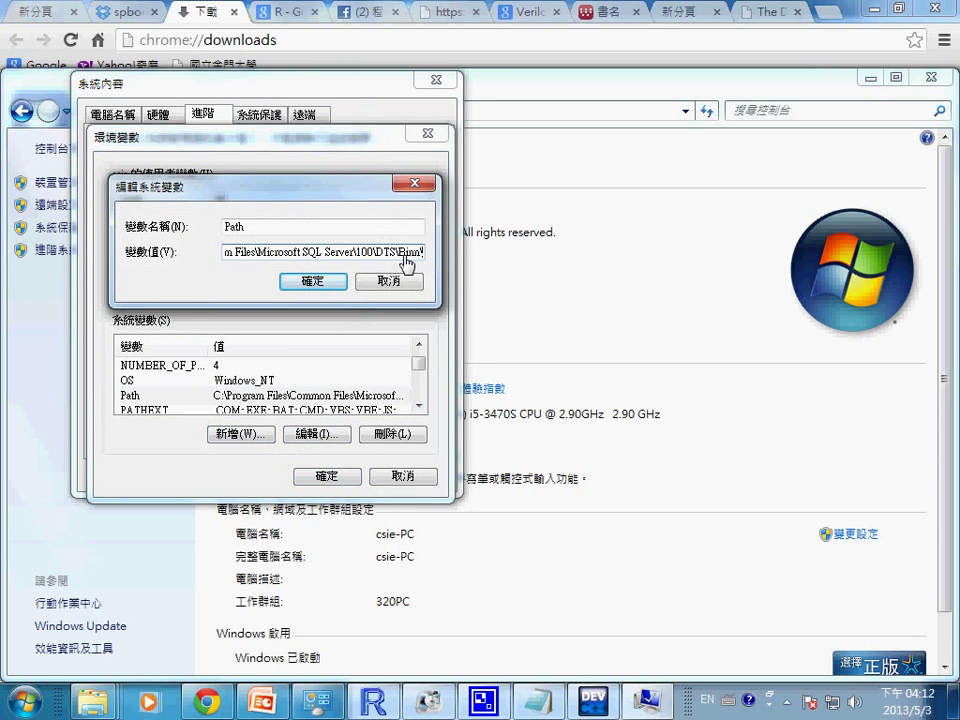
type(";")
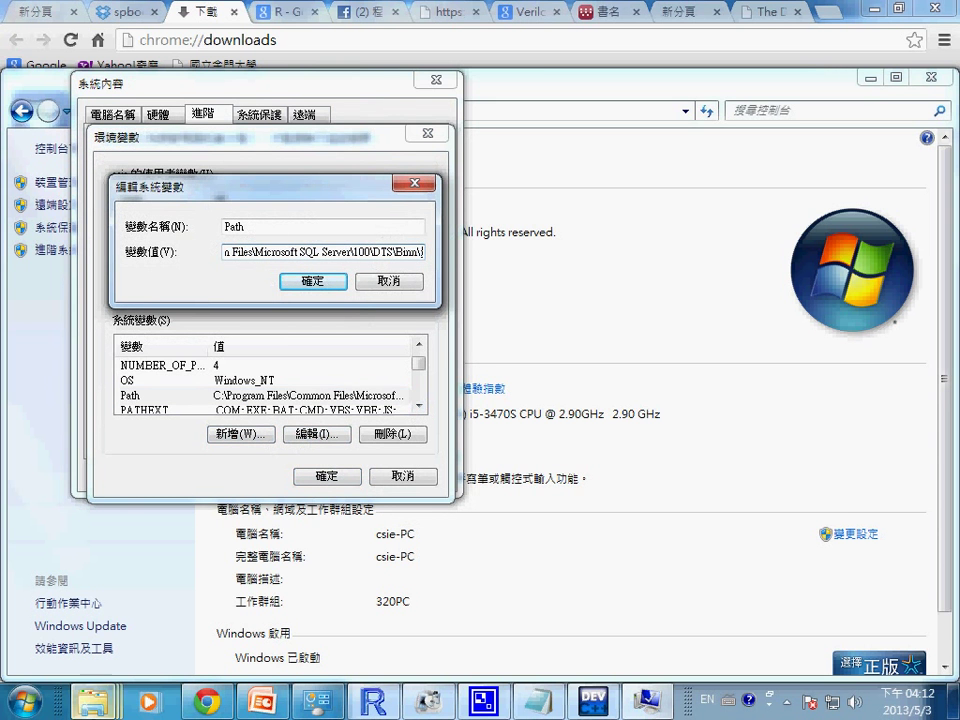
Browse to the Dev-Cpp bin folder on the C: drive and copy its path, C:\Dev-Cpp\bin.
mouse_move(83, 710)
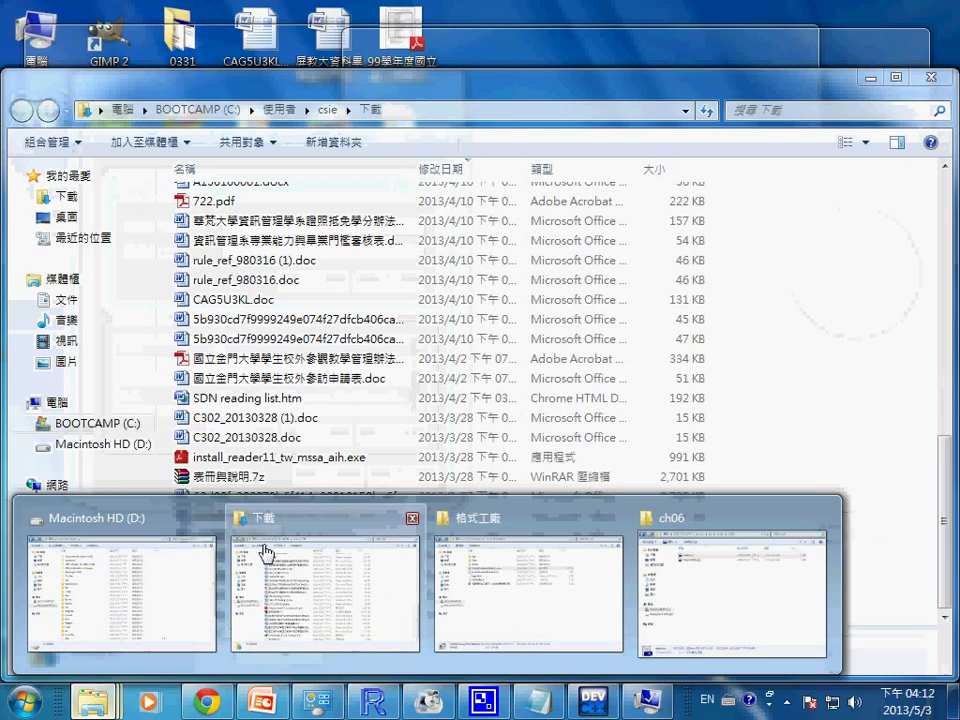
left_click(266, 579)
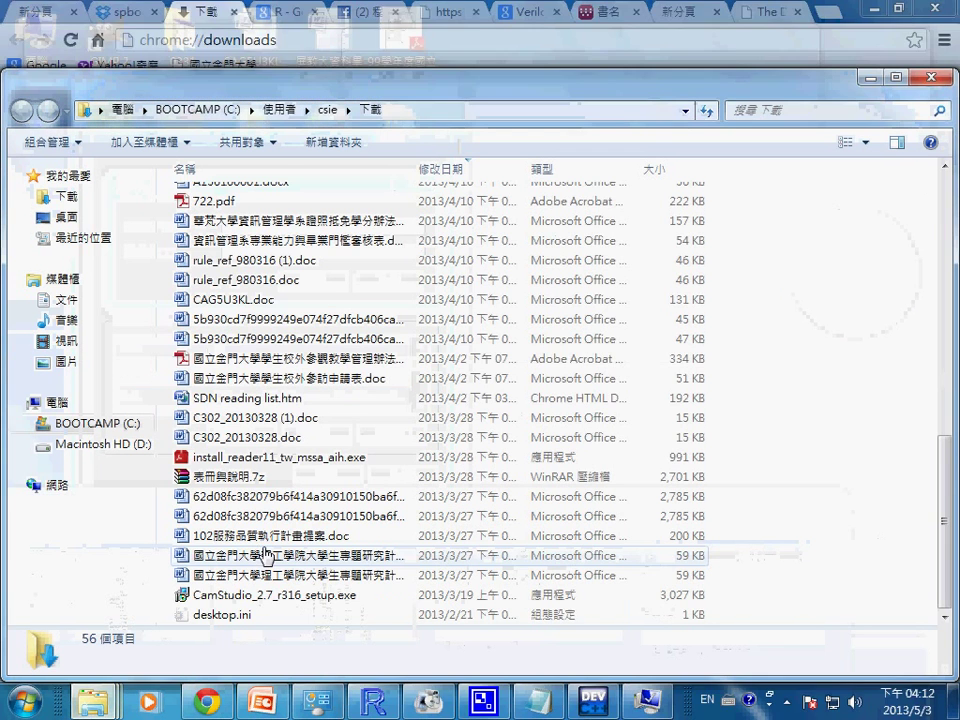
left_click(197, 109)
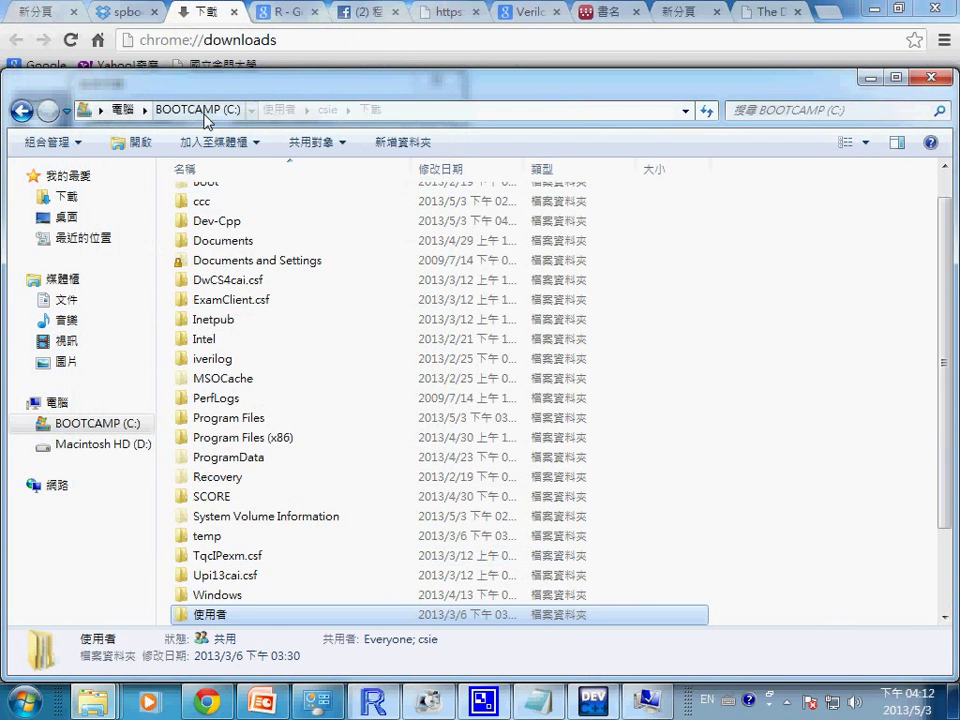
double_click(227, 222)
double_click(201, 198)
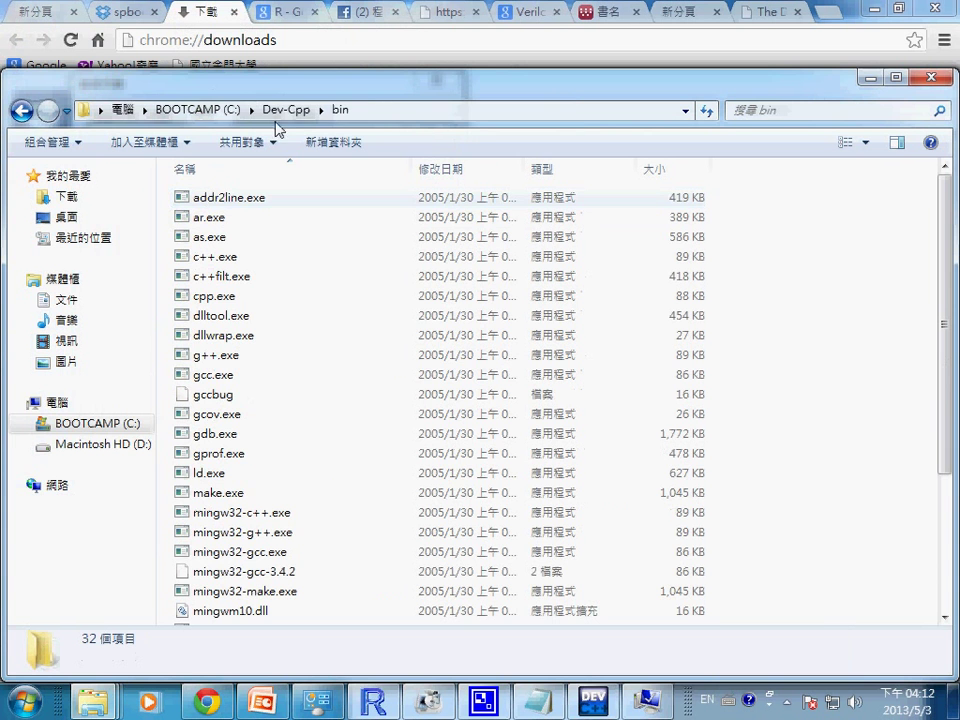
left_click(380, 108)
key("ctrl+c")
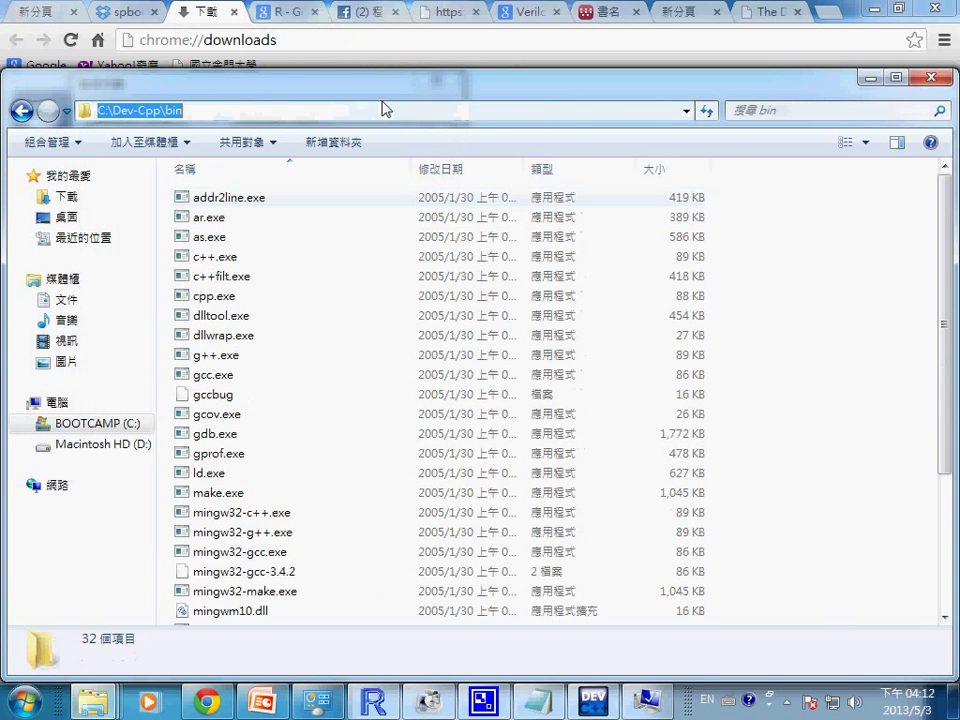
Add C:\Dev-Cpp\bin to the end of the system Path variable and save the system properties.
left_click(665, 706)
type(";C:\\Dev-Cpp\\bin")
key("ctrl+v")
left_click(324, 284)
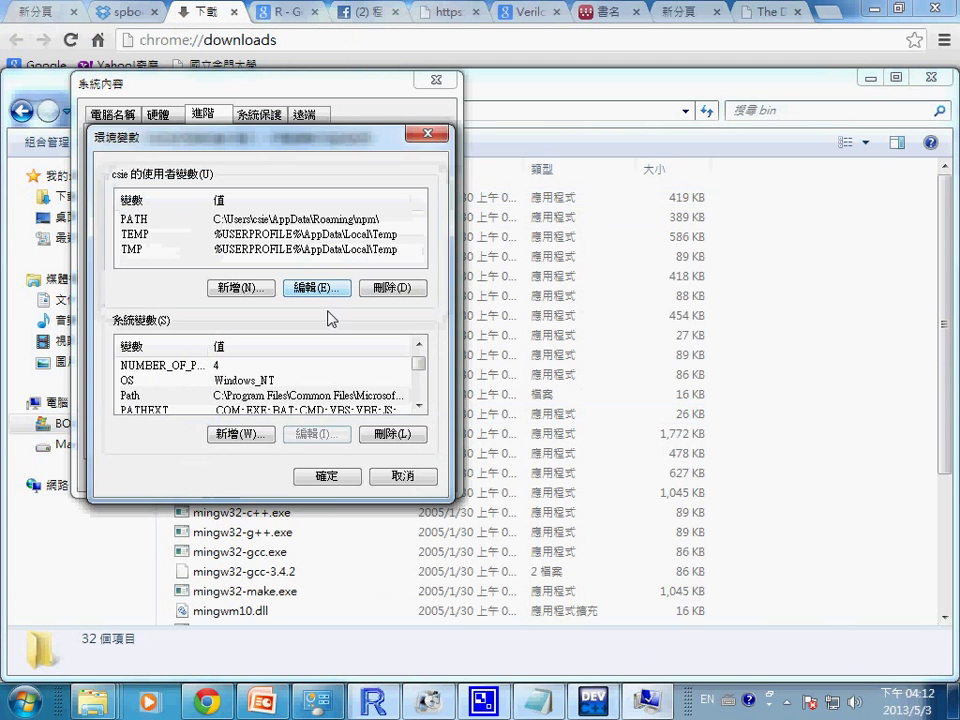
left_click(327, 476)
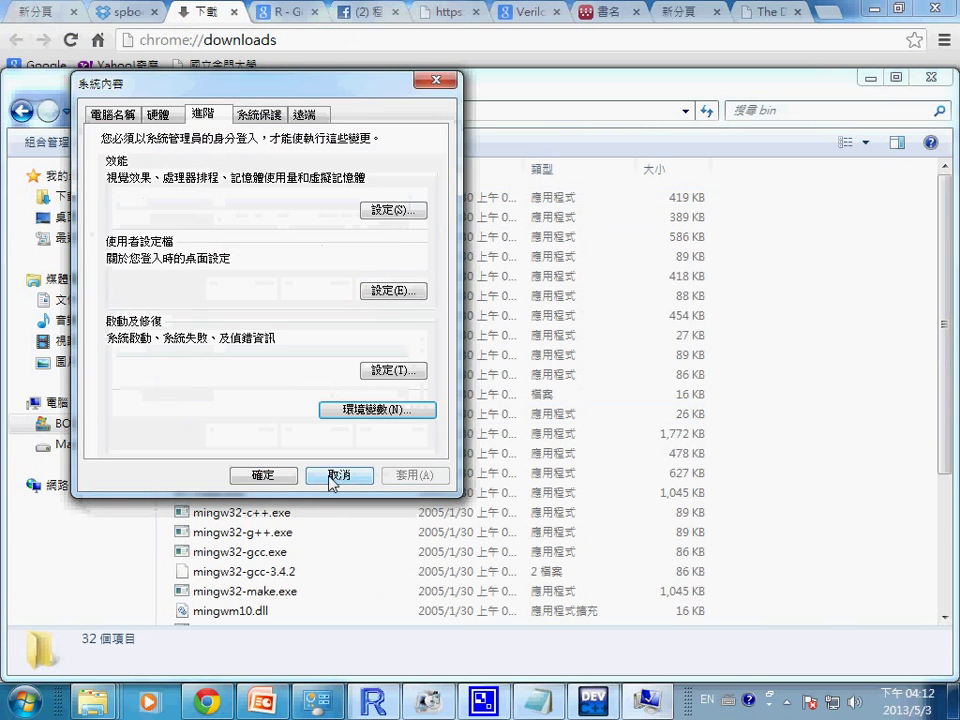
left_click(269, 480)
Open a Command Prompt window from the Windows accessories.
left_click(14, 708)
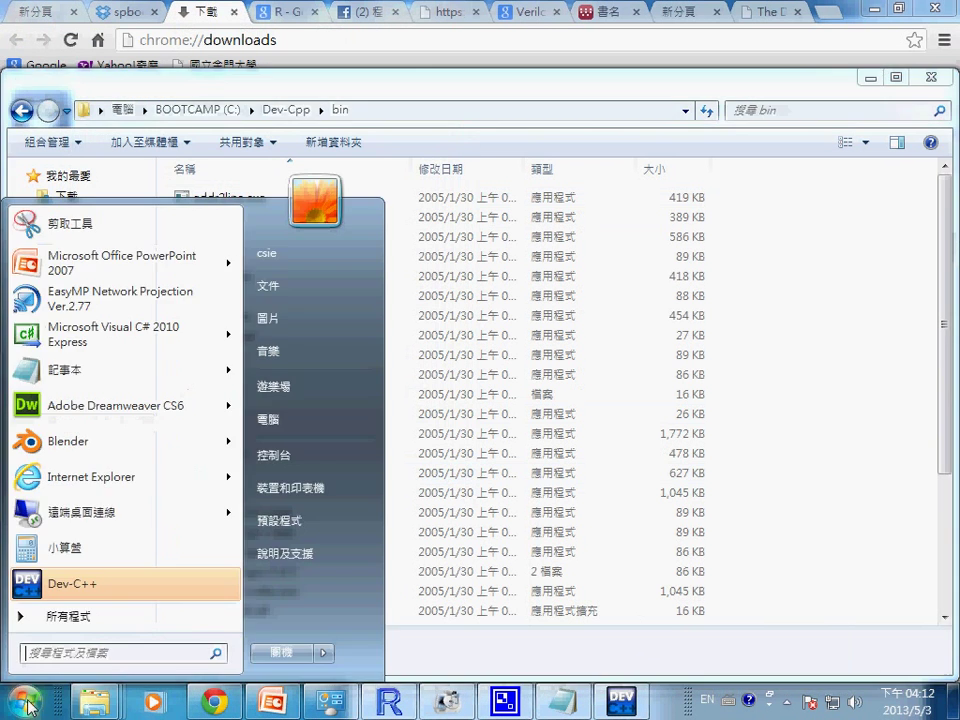
left_click(100, 616)
scroll(238, 383, "down", 6)
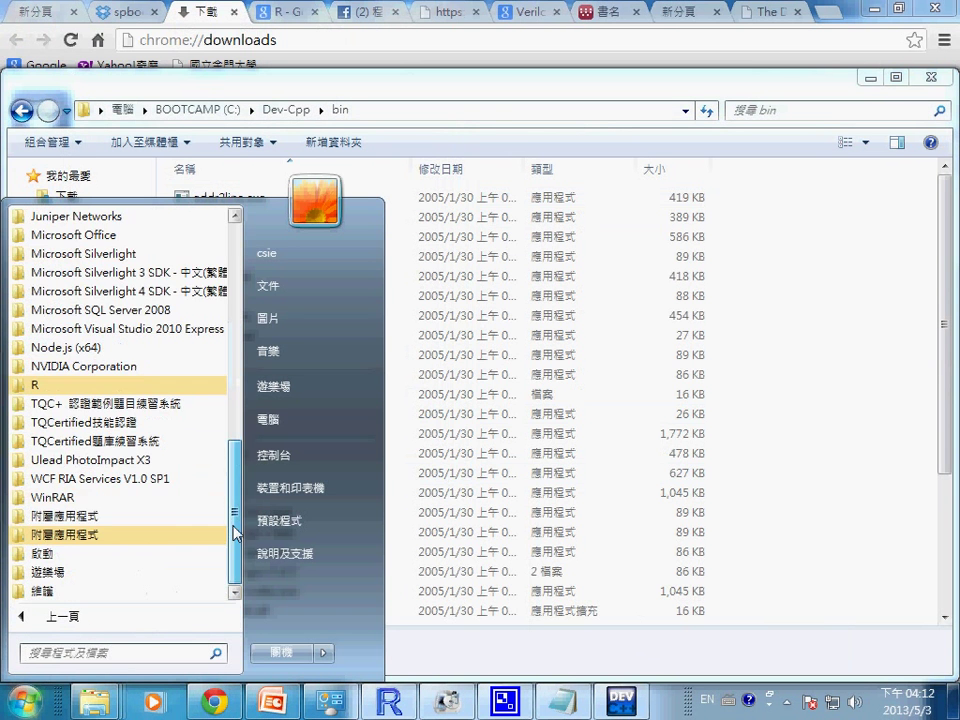
left_click(128, 382)
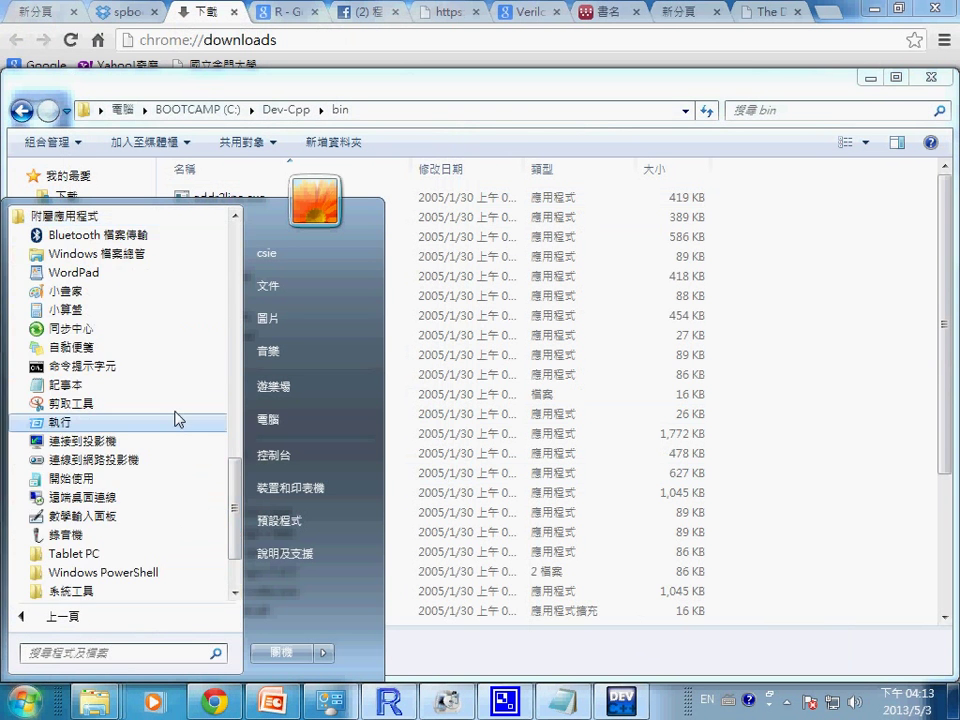
left_click(147, 368)
Run gcc without arguments, in upper and lower case, to check that the compiler can be called.
type("GCC")
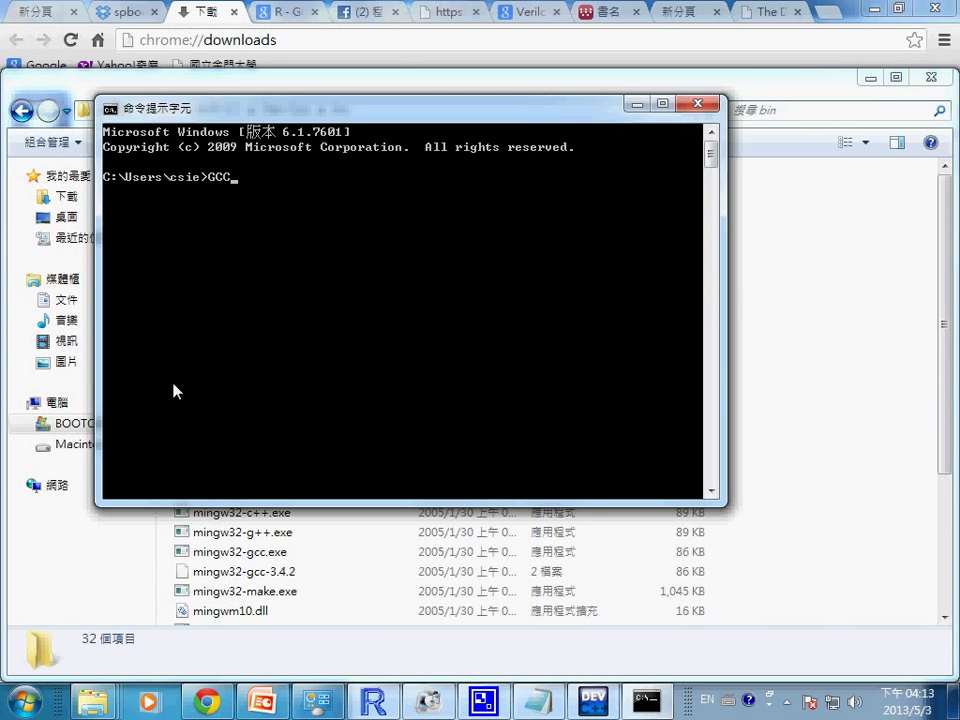
key("Return")
type("gc")
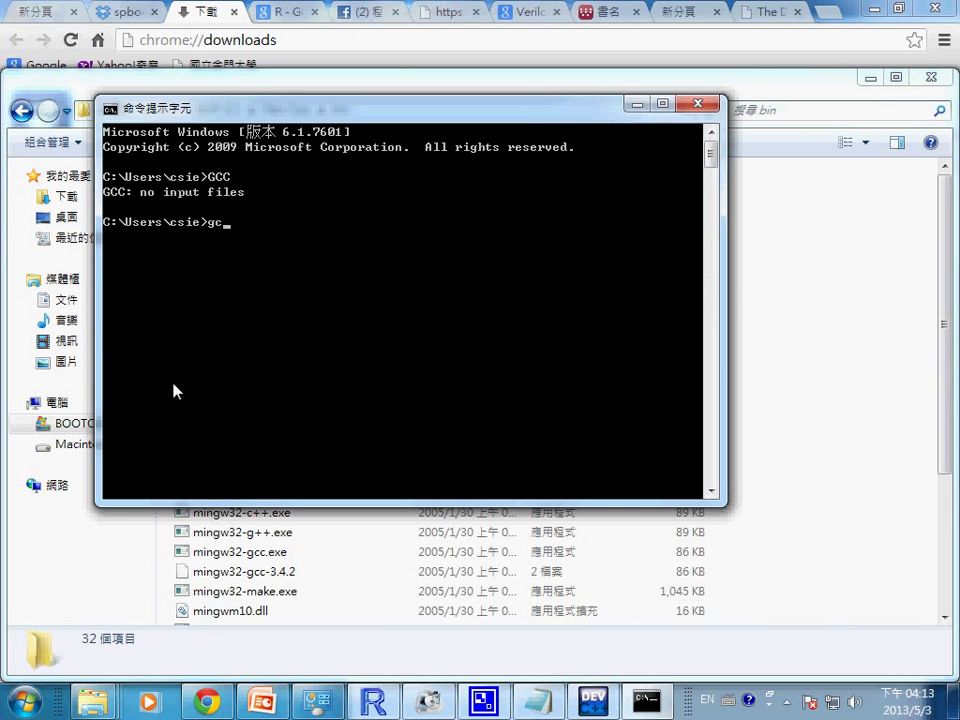
type("c")
key("Return")
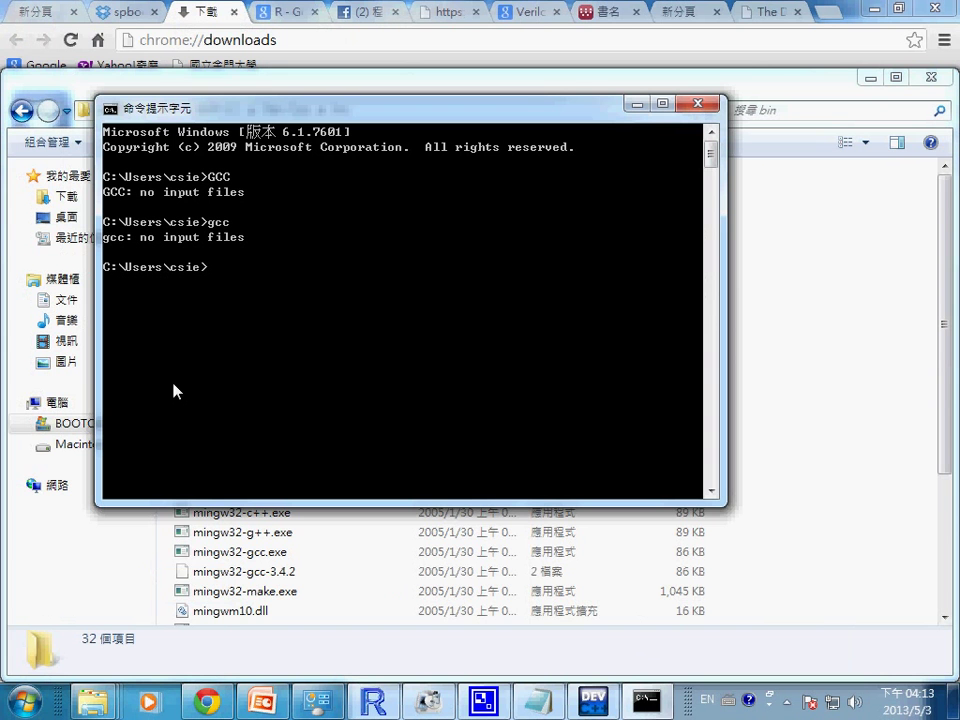
Change to the directory C:\ccc\sp and list its contents.
type("cd \\ccc")
key("Return")
type("cd sp")
key("Return")
type("dir")
key("Return")
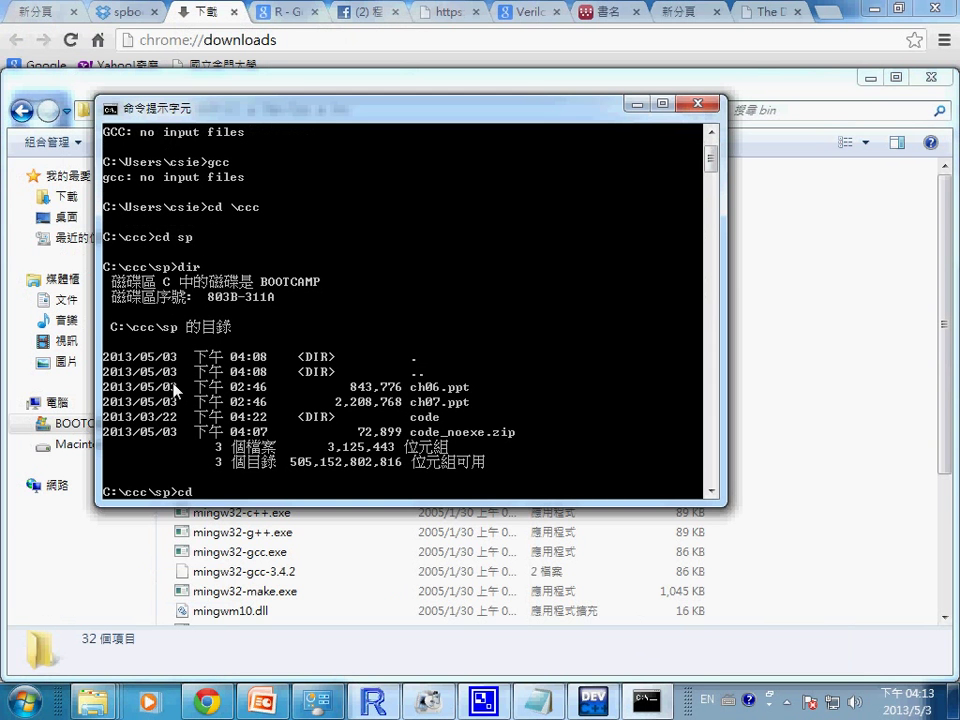
Change to the subdirectory code\ch06 and list its files.
type("cd code")
key("Return")
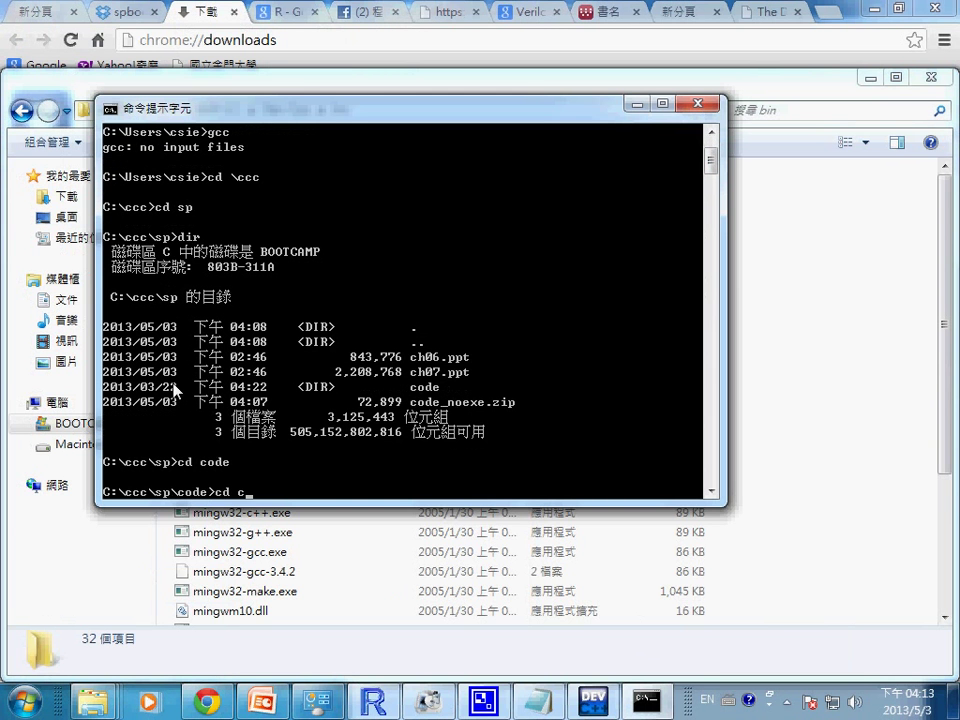
type("cd ch06")
key("Return")
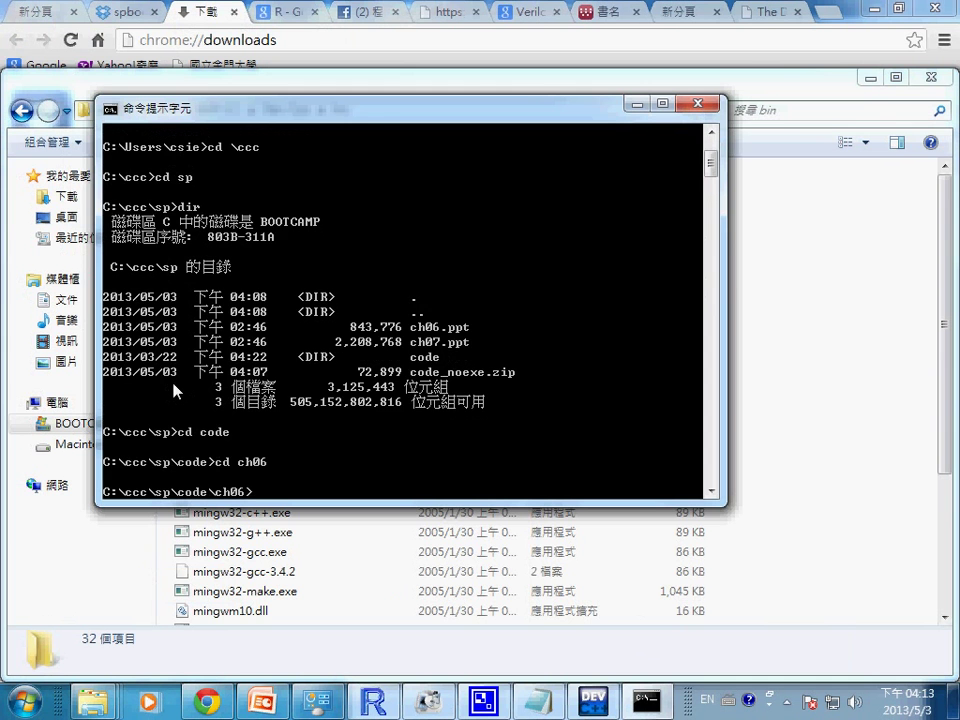
type("dir")
key("Return")
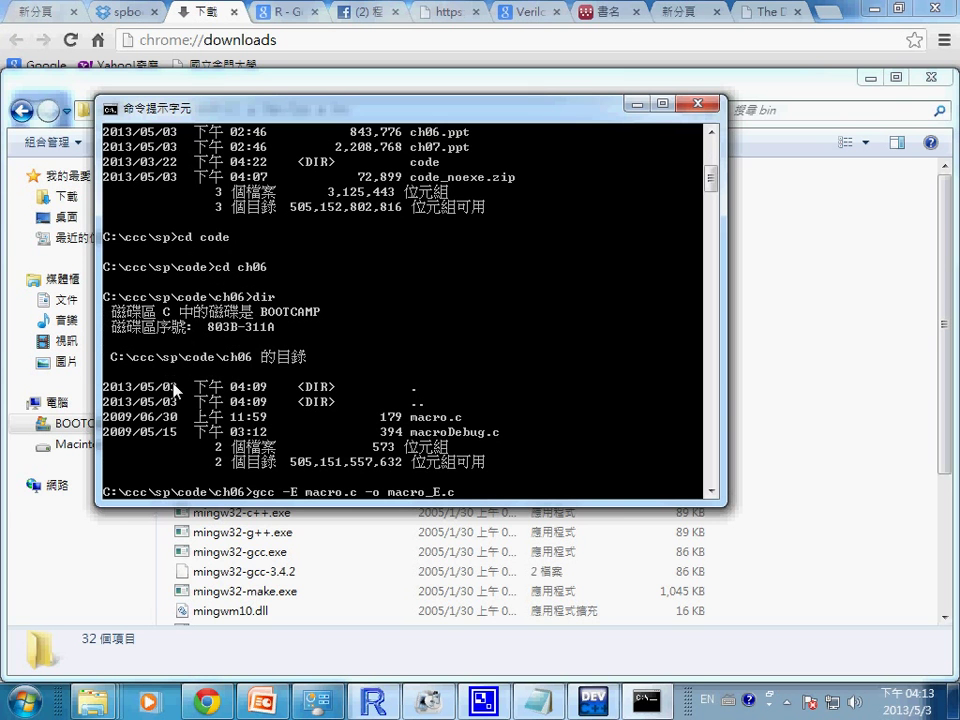
Preprocess macro.c into macro_E.c with gcc -E and open the generated file from the ch06 folder in Notepad.
key("Return")
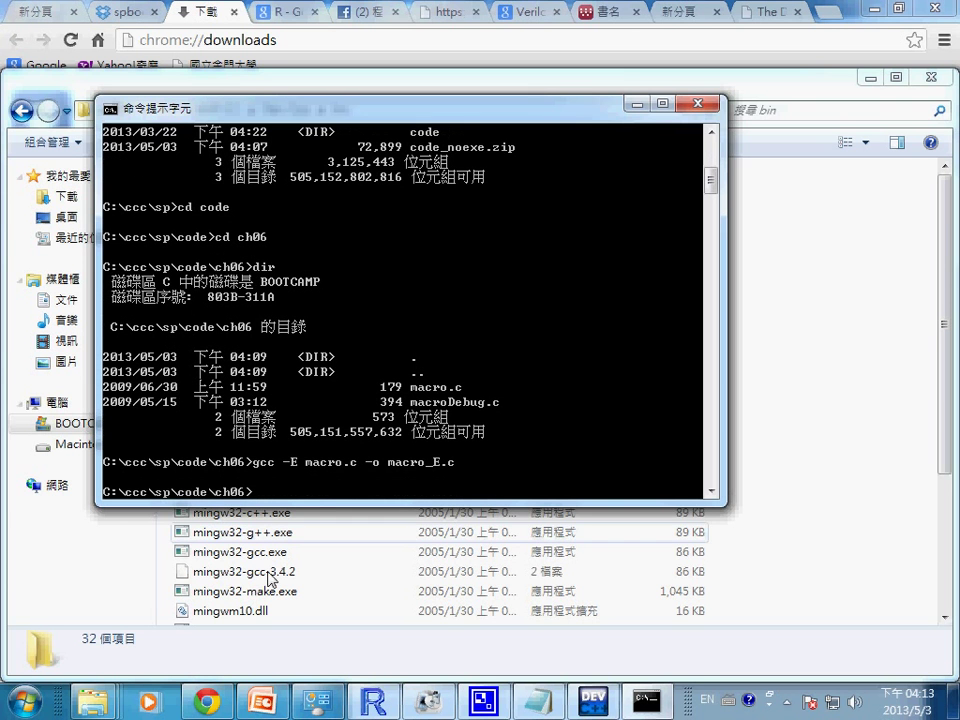
mouse_move(112, 706)
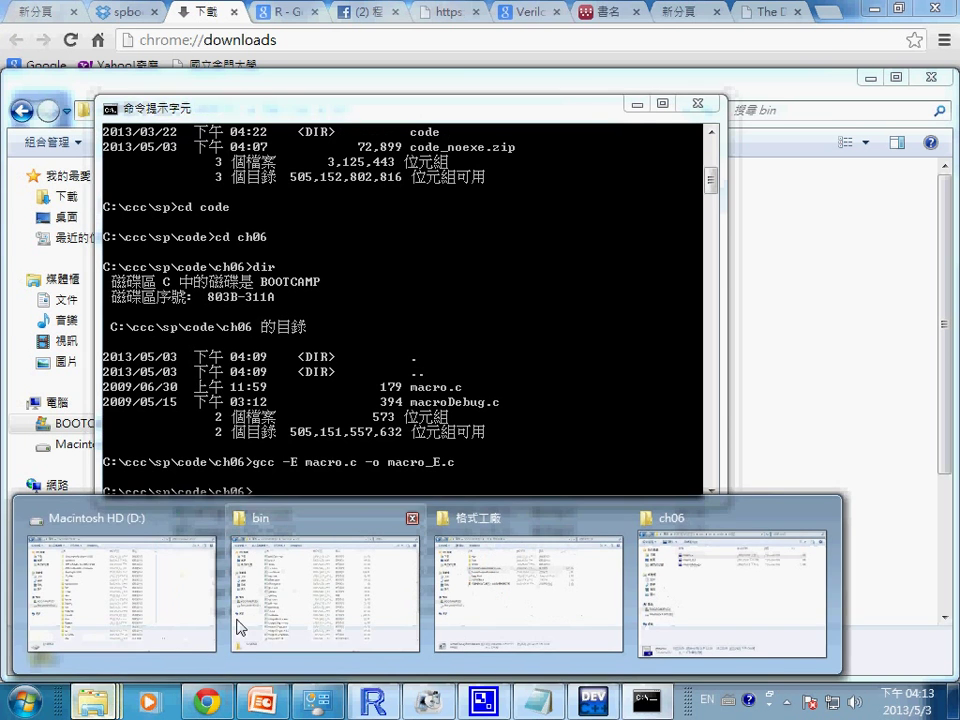
left_click(711, 598)
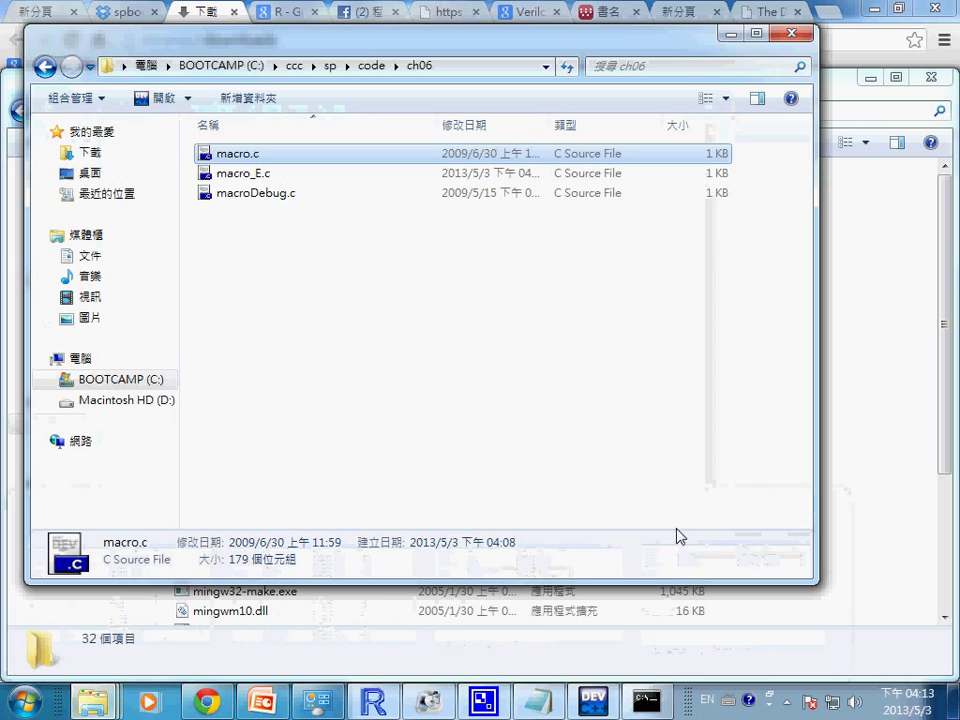
right_click(262, 178)
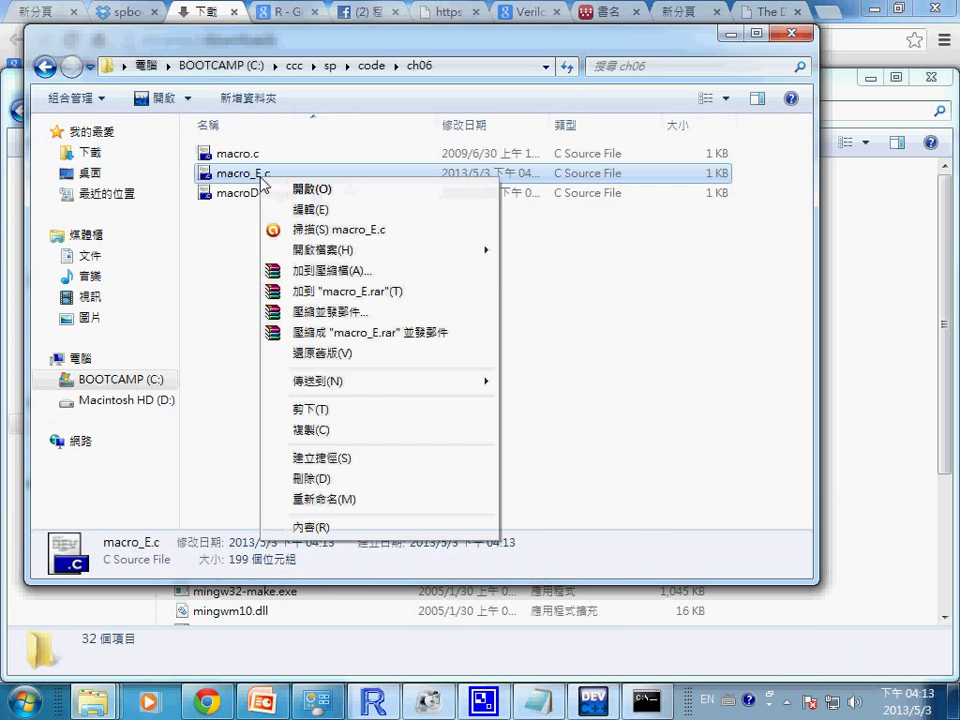
mouse_move(381, 260)
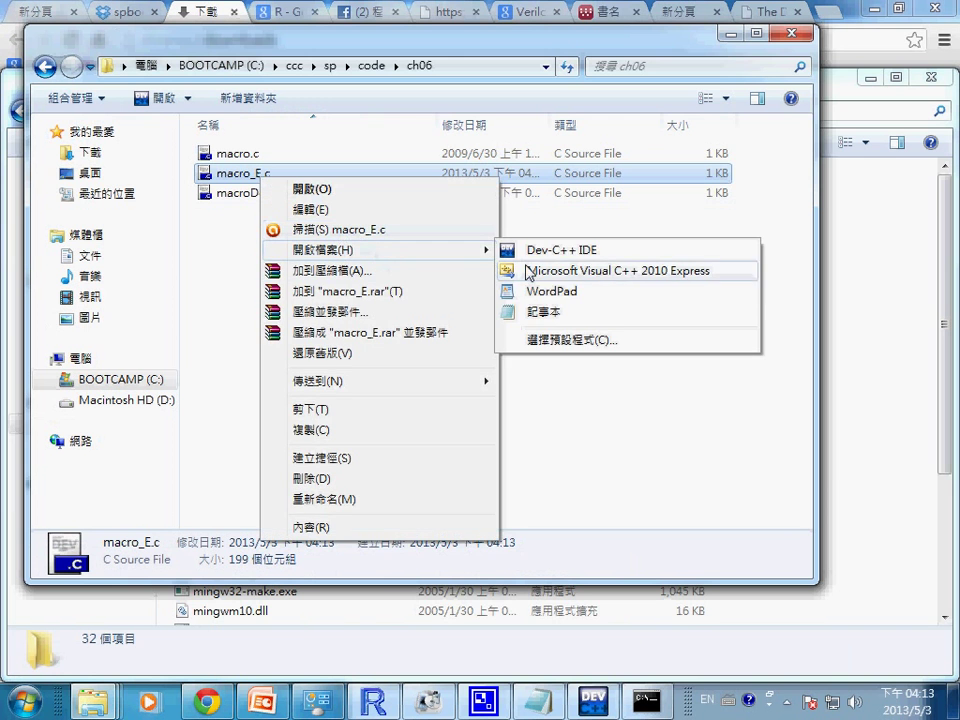
left_click(557, 319)
Examine the expanded main function and the four # 1 marker lines at the start of macro_E.c.
left_click_drag(563, 281, 381, 106)
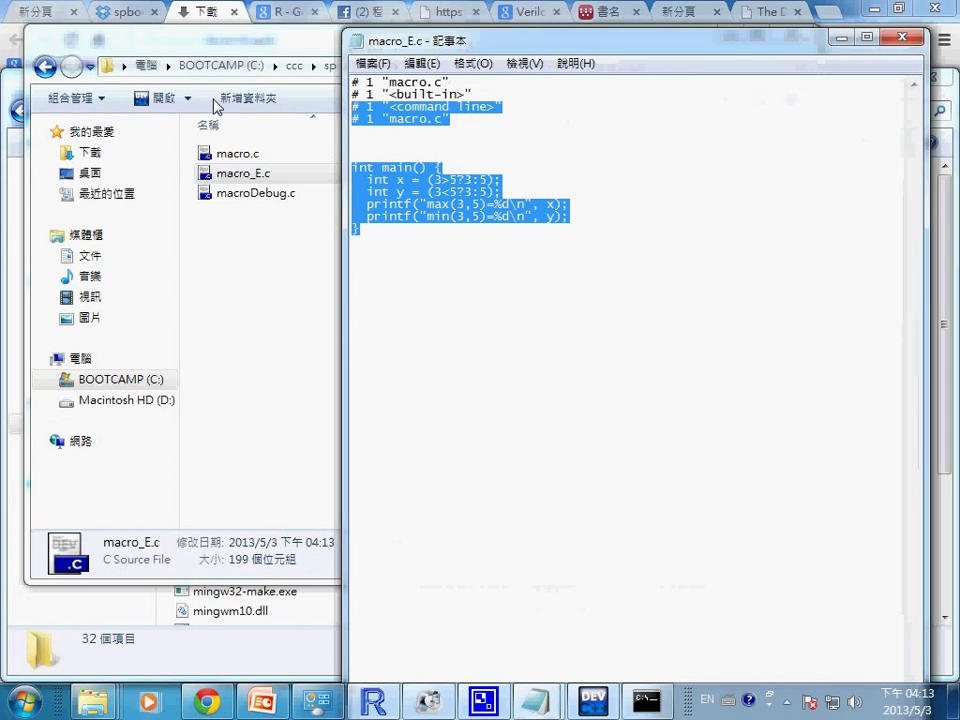
left_click(215, 65)
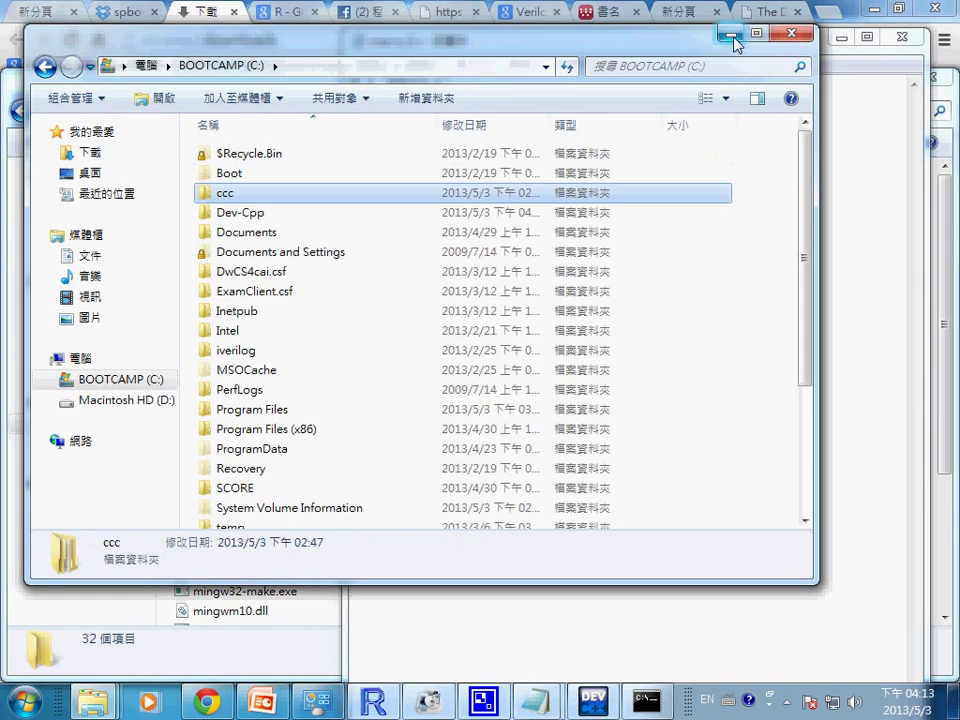
left_click(731, 33)
left_click(680, 298)
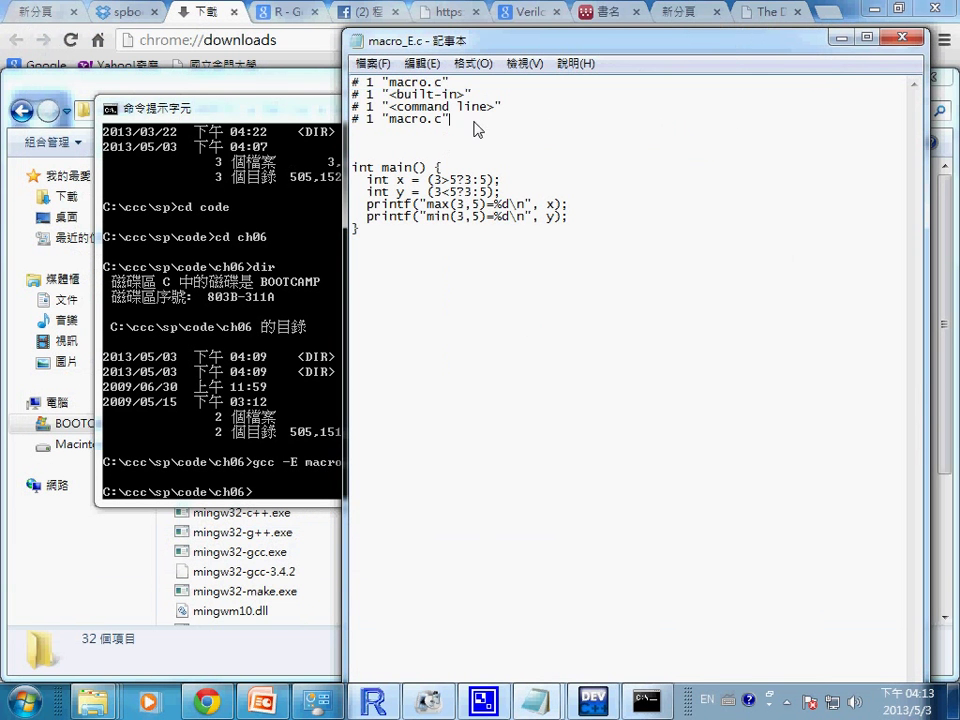
left_click_drag(452, 119, 352, 82)
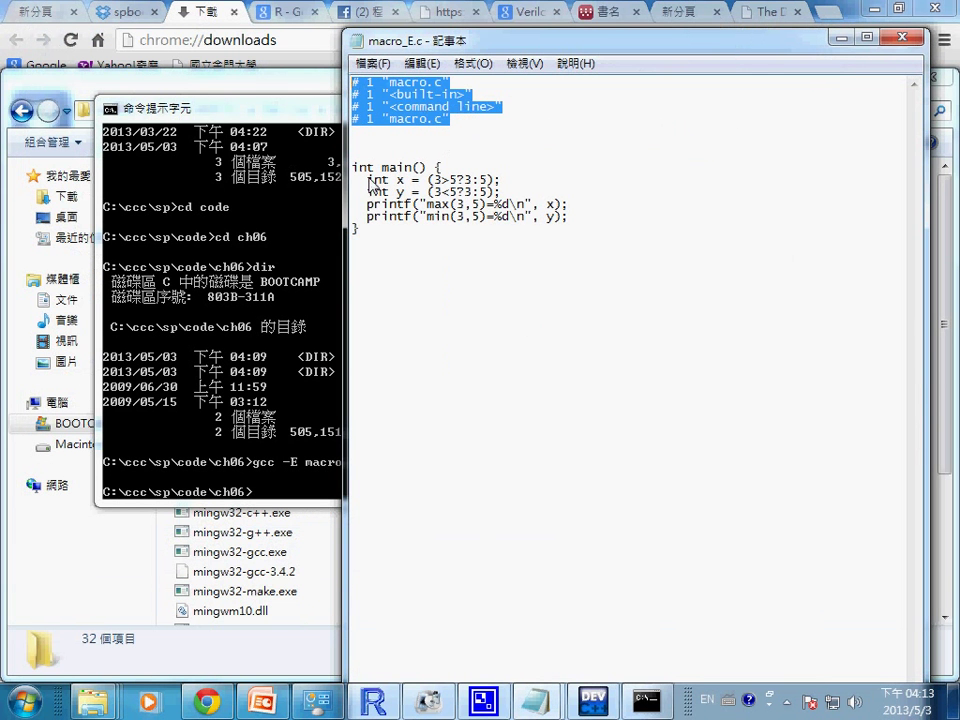
left_click(461, 125)
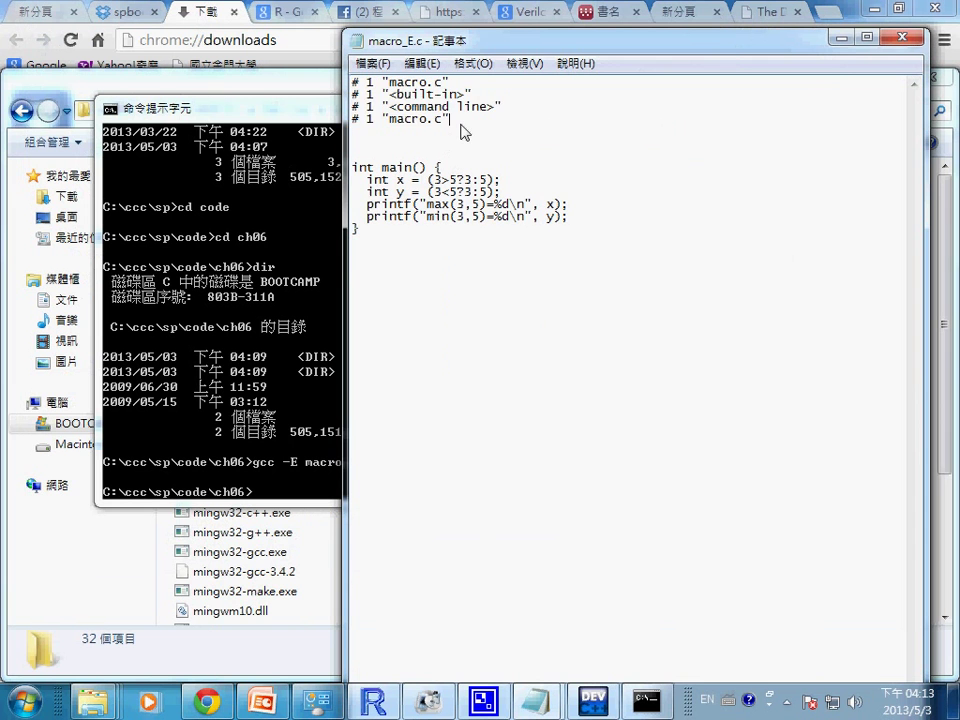
left_click_drag(462, 131, 380, 101)
left_click(369, 118)
Switch back to the Windows Explorer window showing the BOOTCAMP (C:) drive.
mouse_move(97, 706)
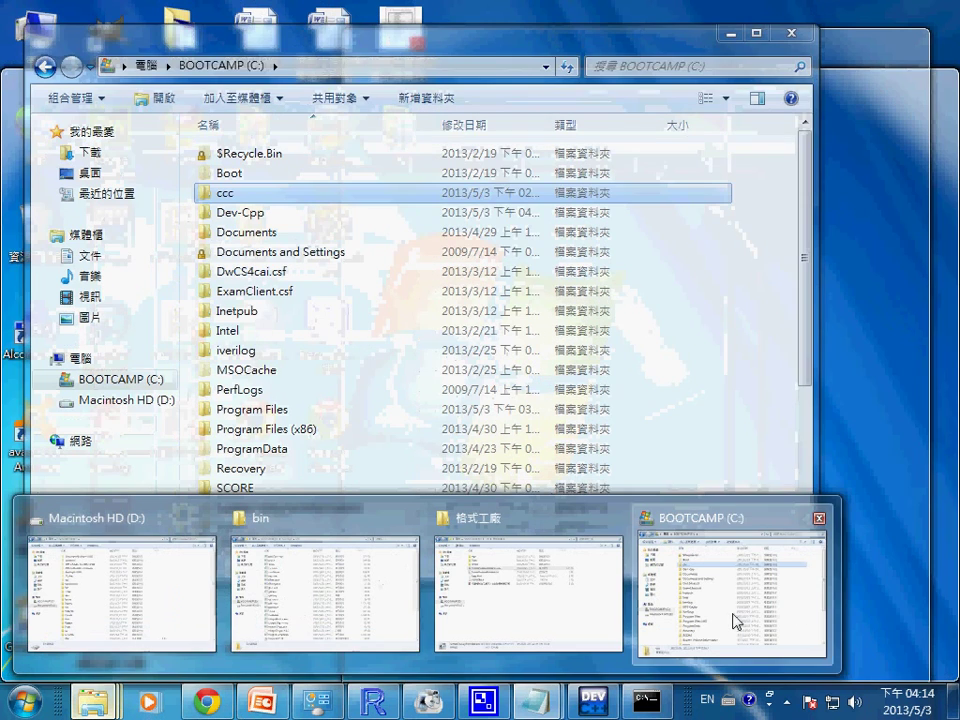
left_click(735, 621)
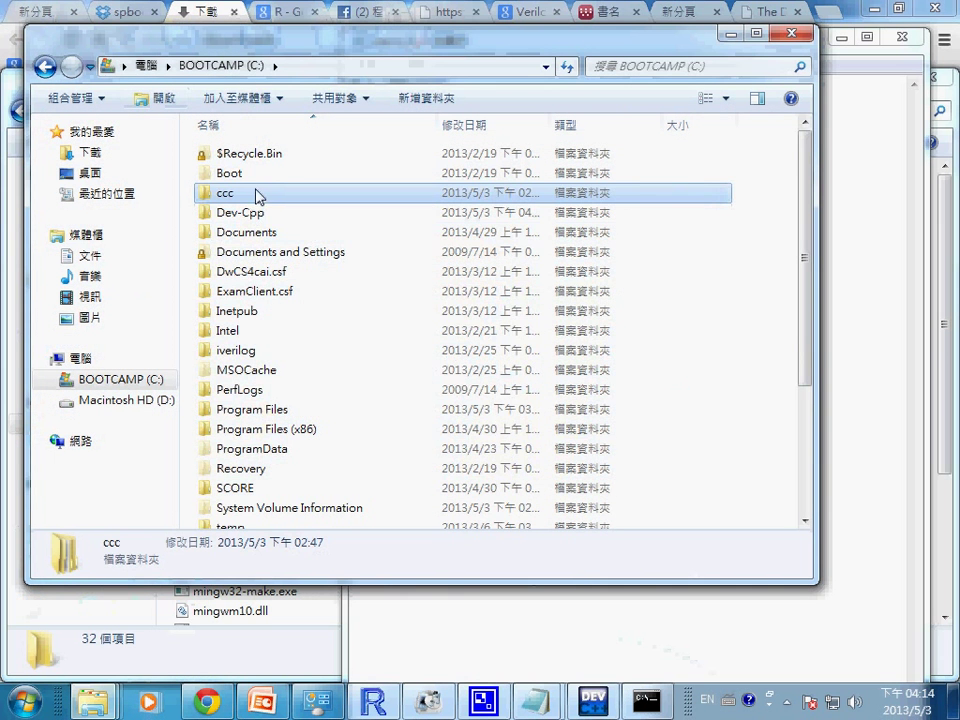